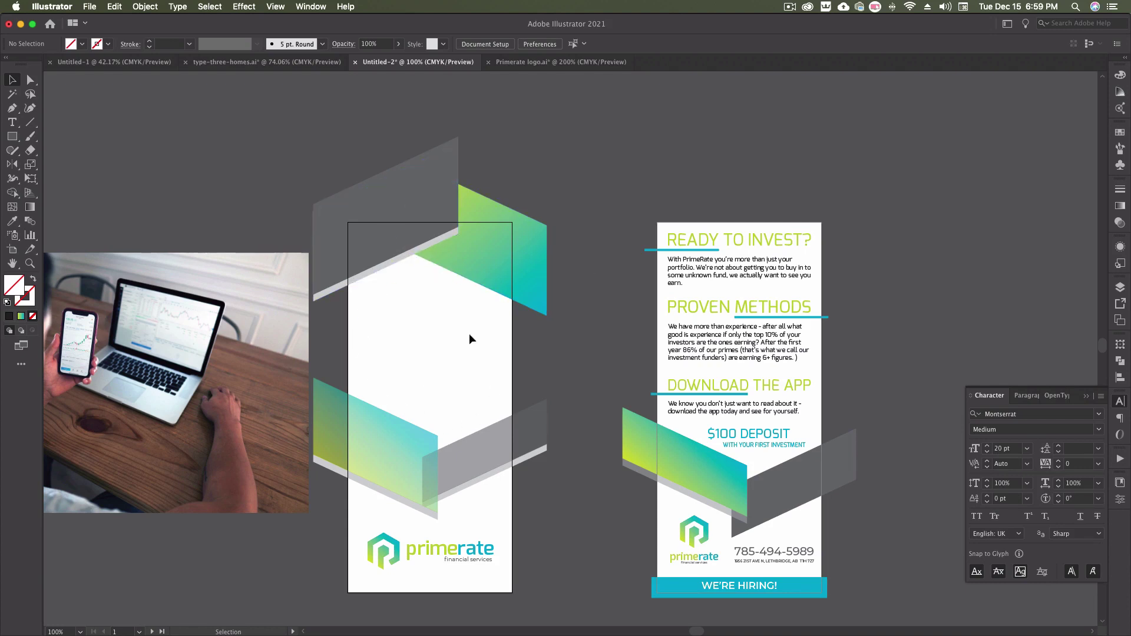
- Select the linked laptop photo pexels-mayofi-5972330.jpg to the left of the front panel
left_click(205, 347)
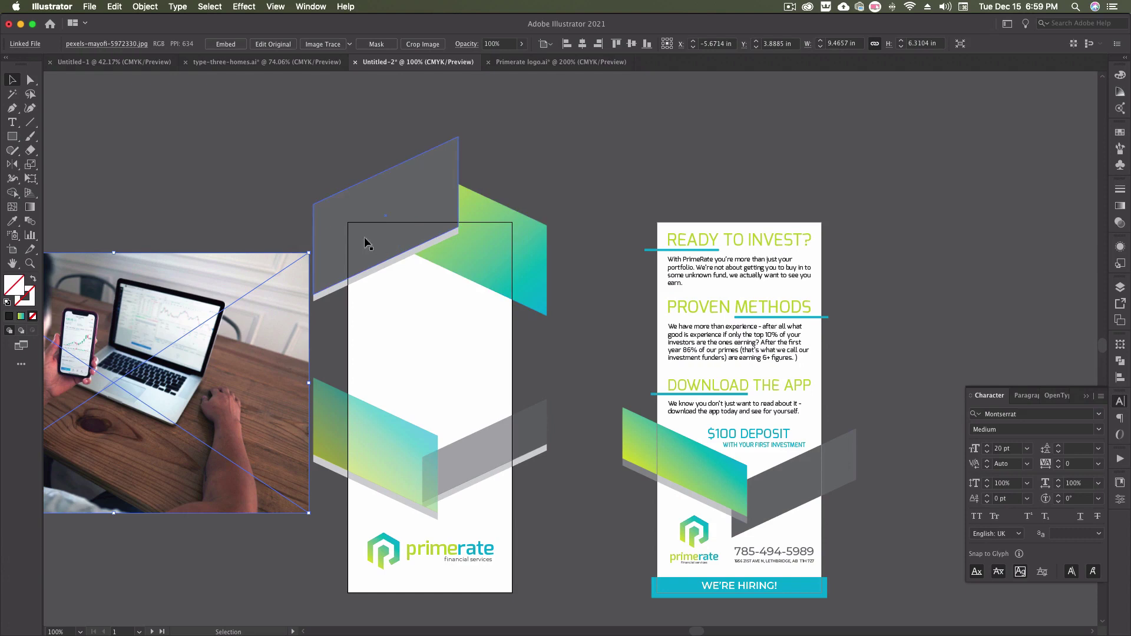
- Place the photo on the front panel behind its shapes, then move it back to the left
left_click_drag(210, 336, 493, 320)
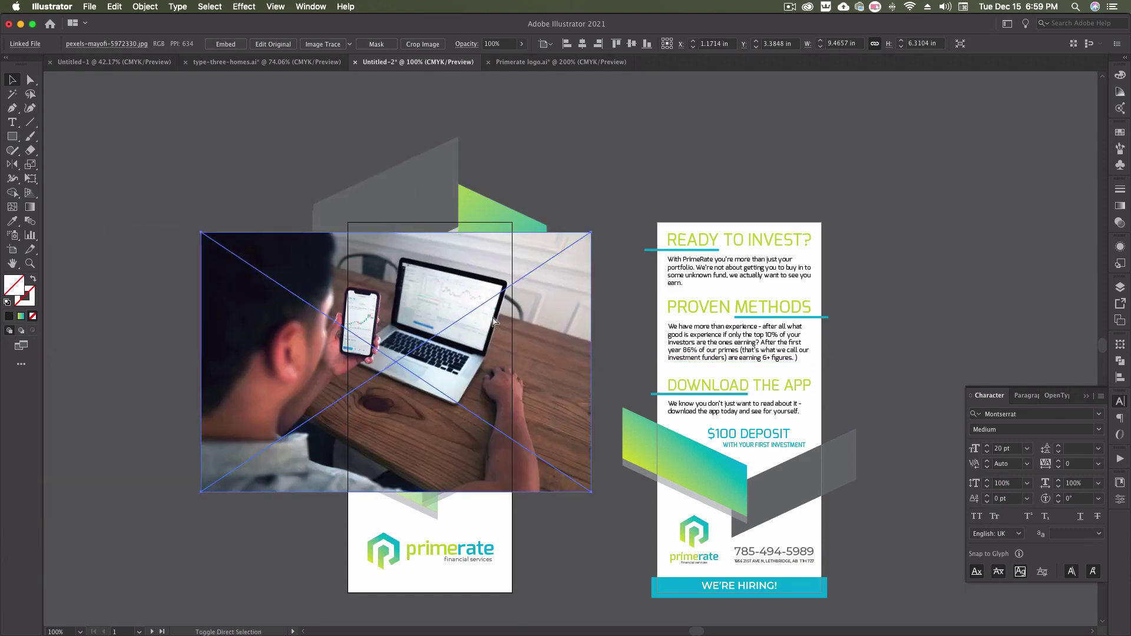
key("super+shift+bracketleft")
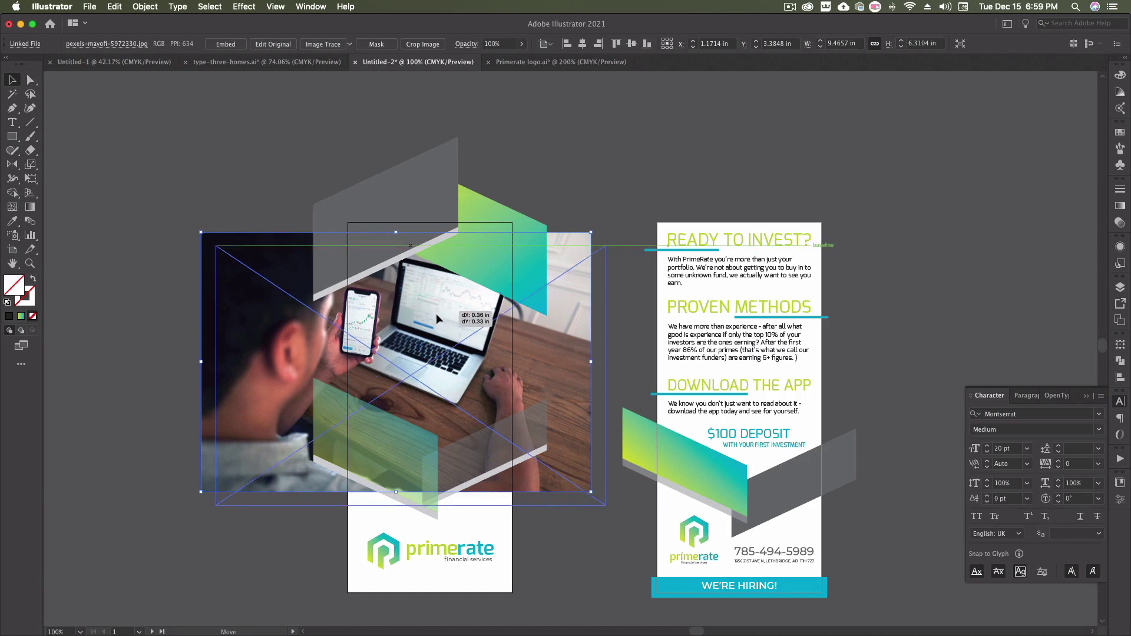
left_click_drag(436, 313, 451, 327)
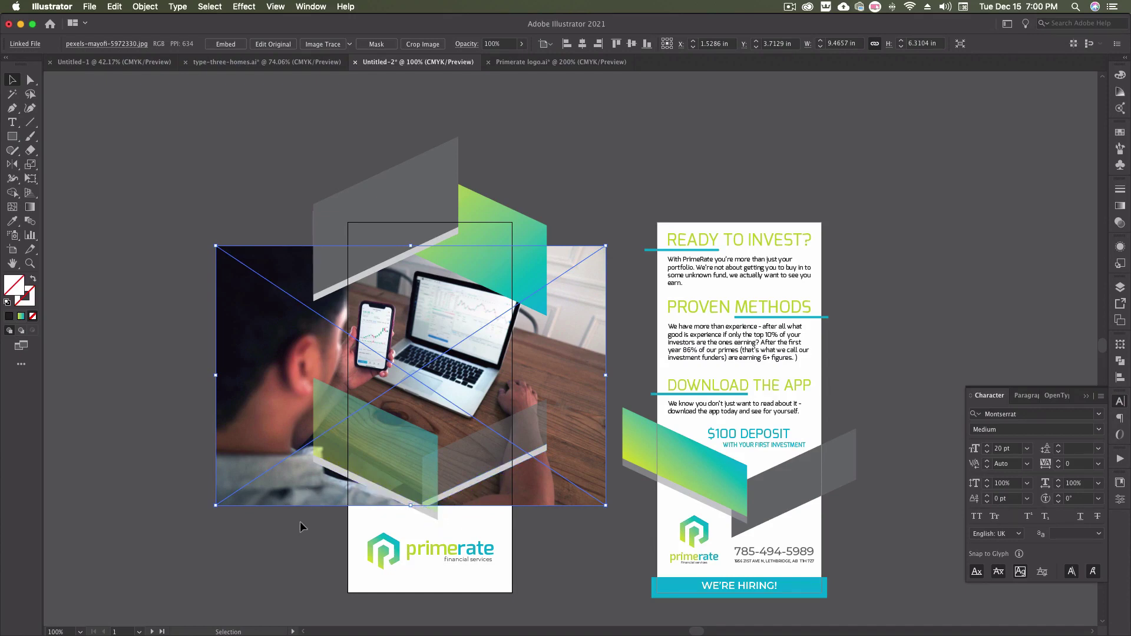
left_click_drag(573, 360, 253, 356)
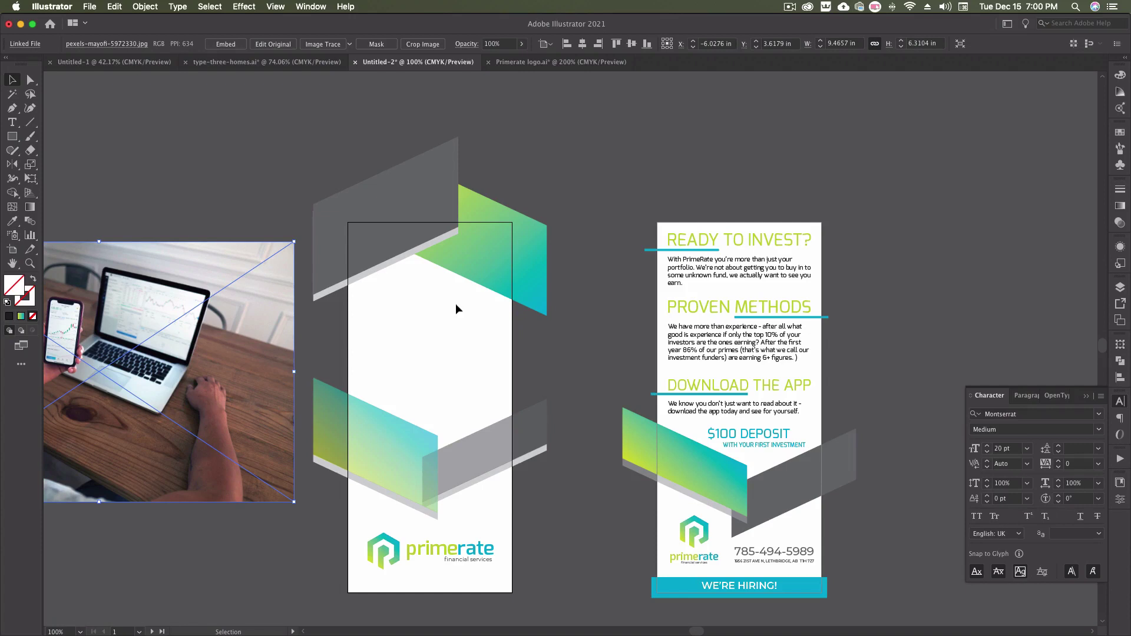
key("p")
- Draw a closed six-corner path around the white area between the green and grey shapes
left_click(415, 255)
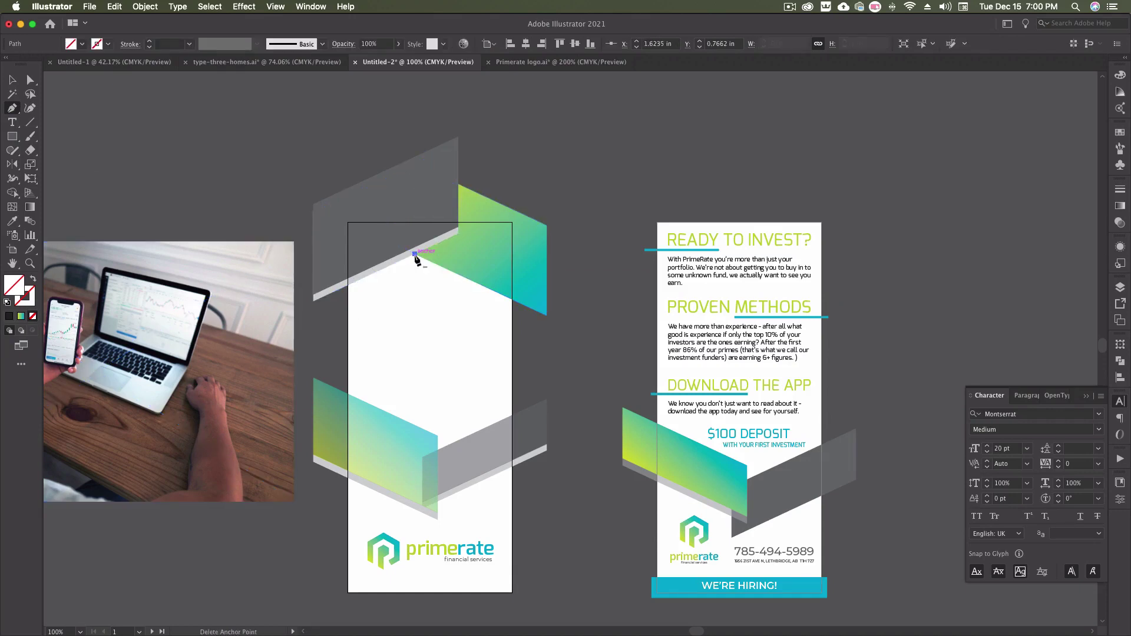
left_click(347, 285)
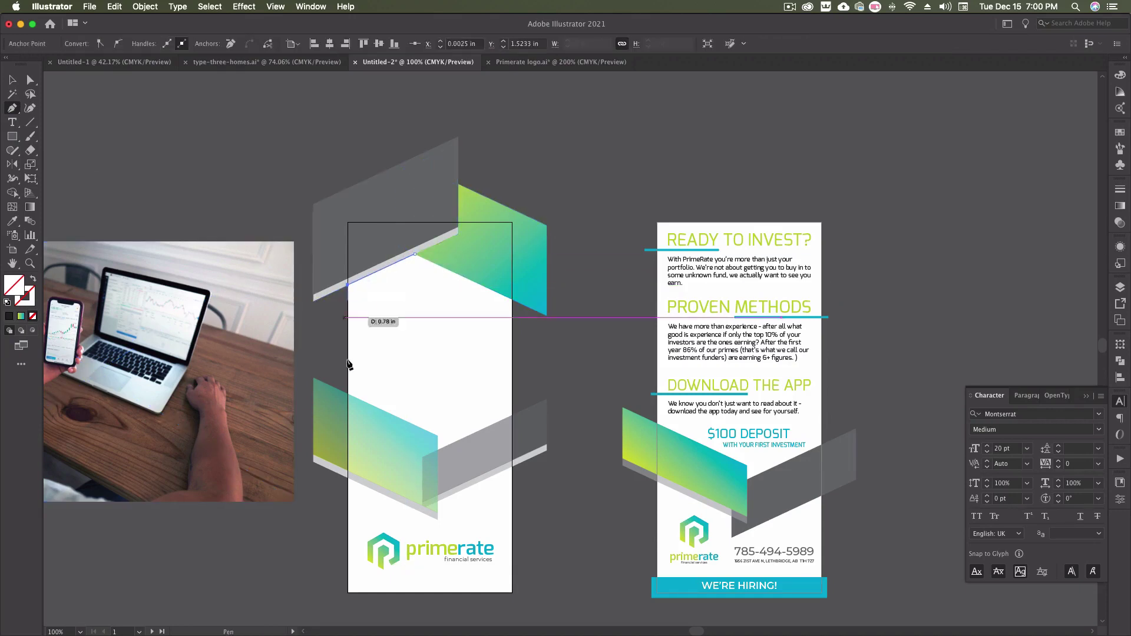
left_click(348, 471)
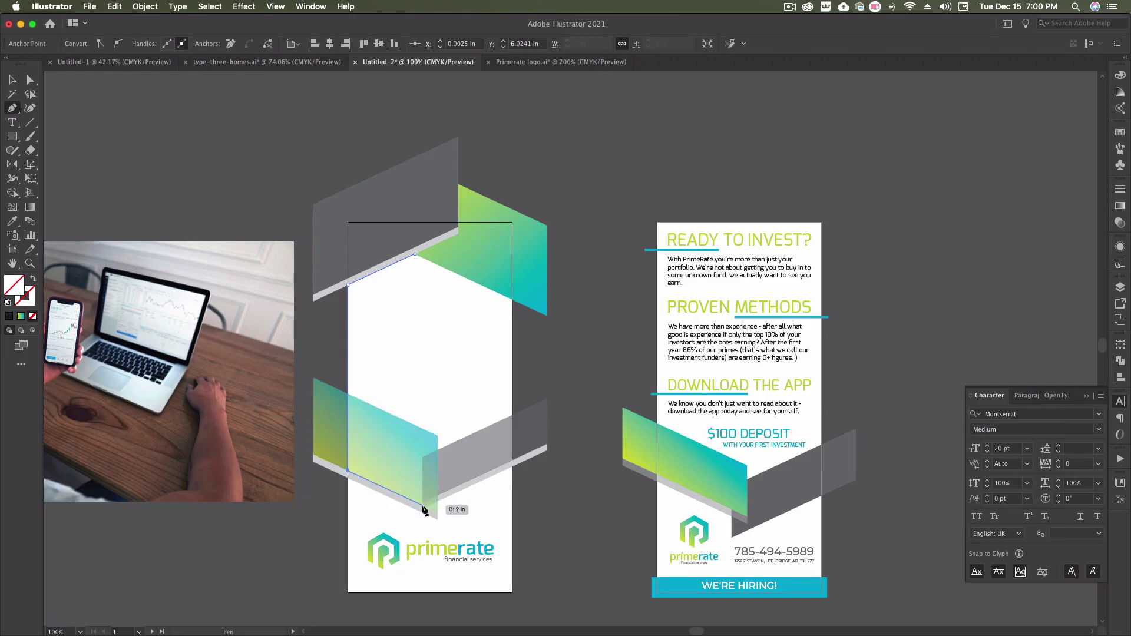
left_click(422, 505)
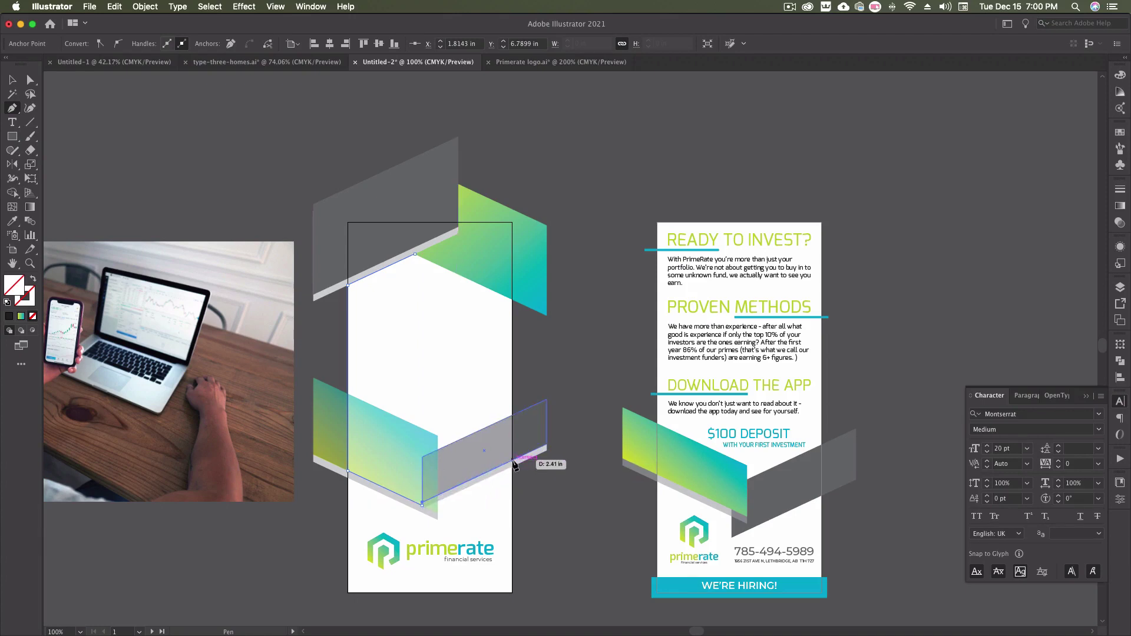
left_click(513, 462)
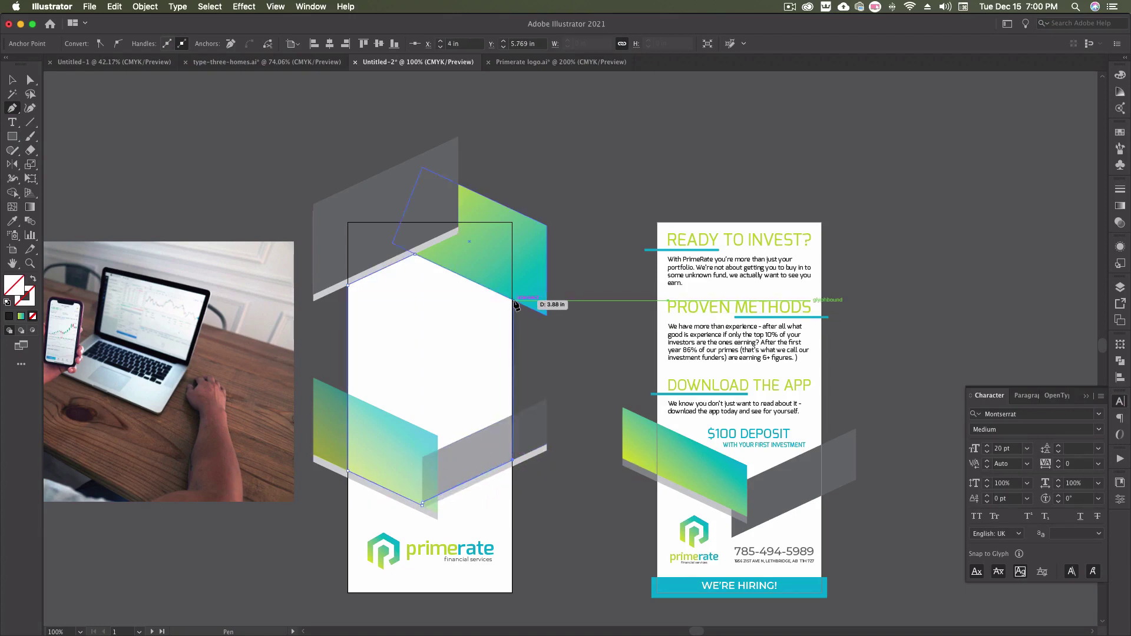
left_click(512, 301)
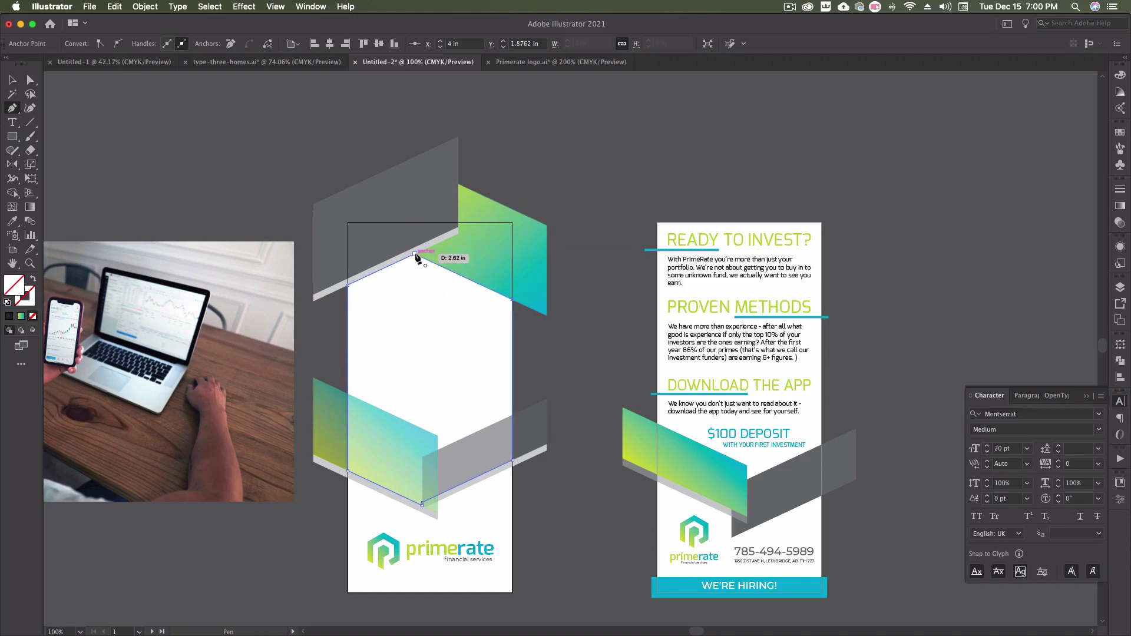
left_click(414, 254)
key("v")
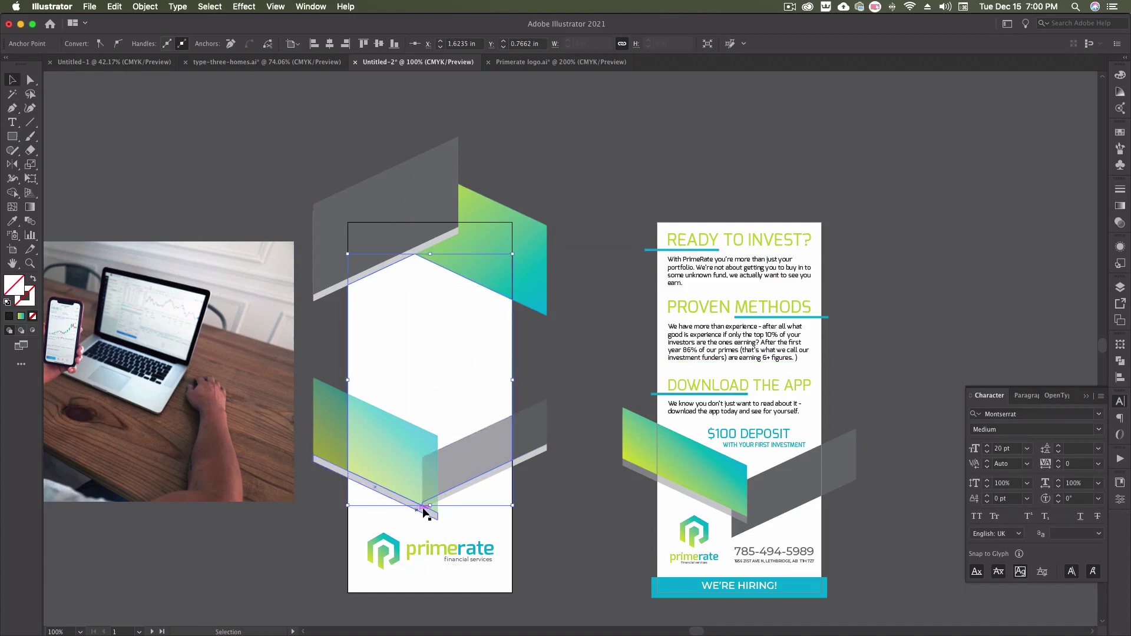
left_click_drag(422, 509, 423, 508)
- Drag the laptop photo from the left onto the front panel
left_click(321, 346)
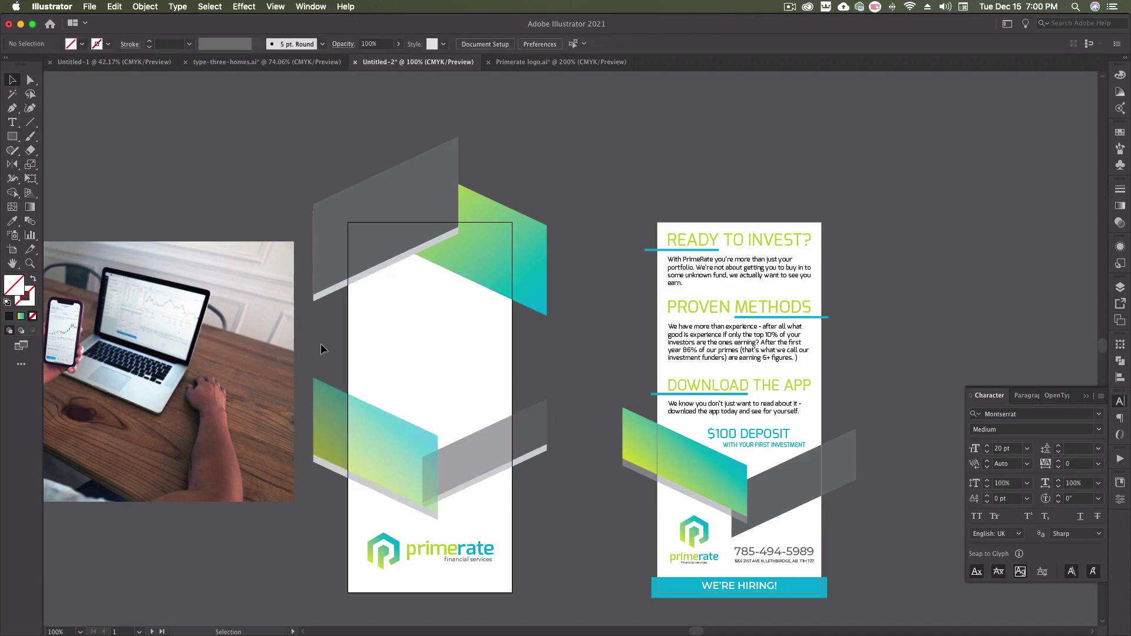
left_click(510, 323)
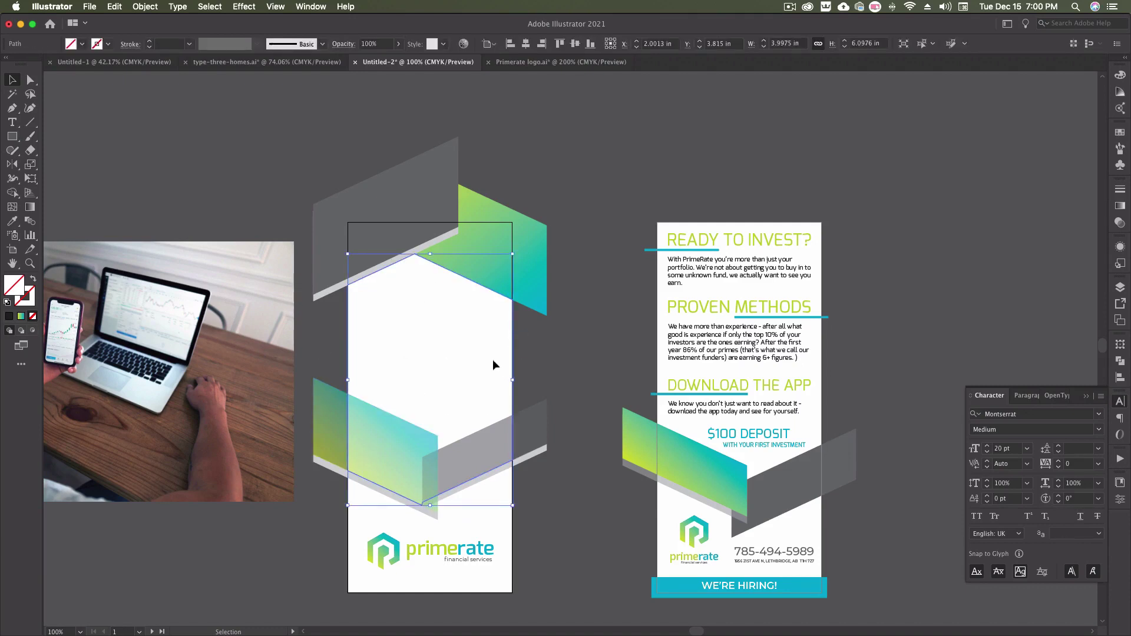
left_click(202, 348)
left_click_drag(155, 355, 455, 368)
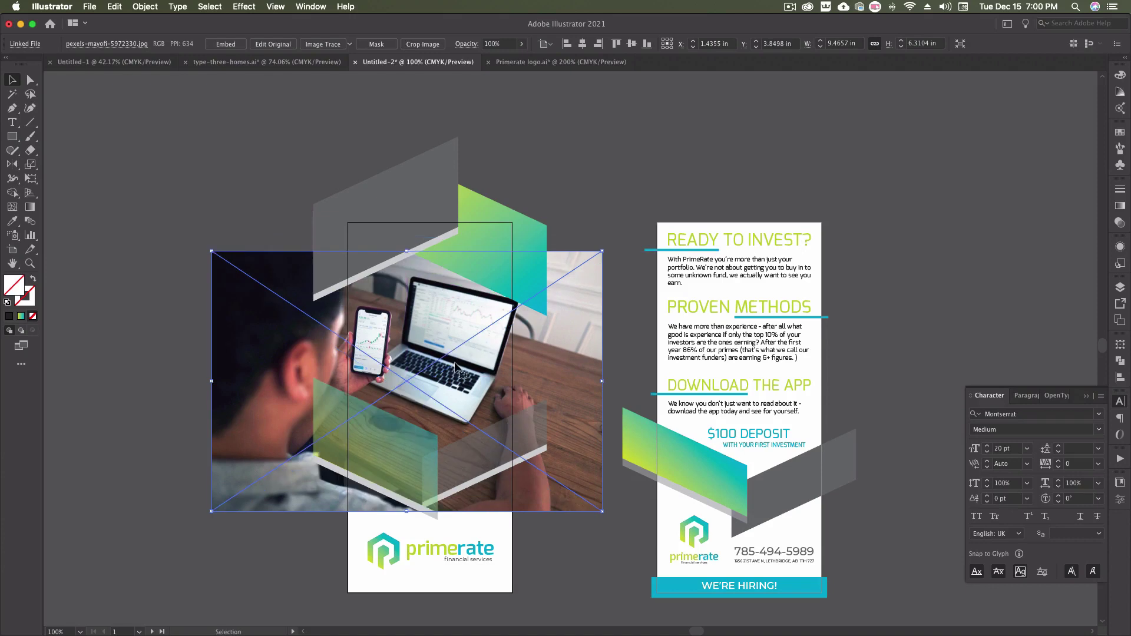
- Nudge the photo into place with the arrow keys, slightly down and further right
key("Down")
key("Down")
key("Down")
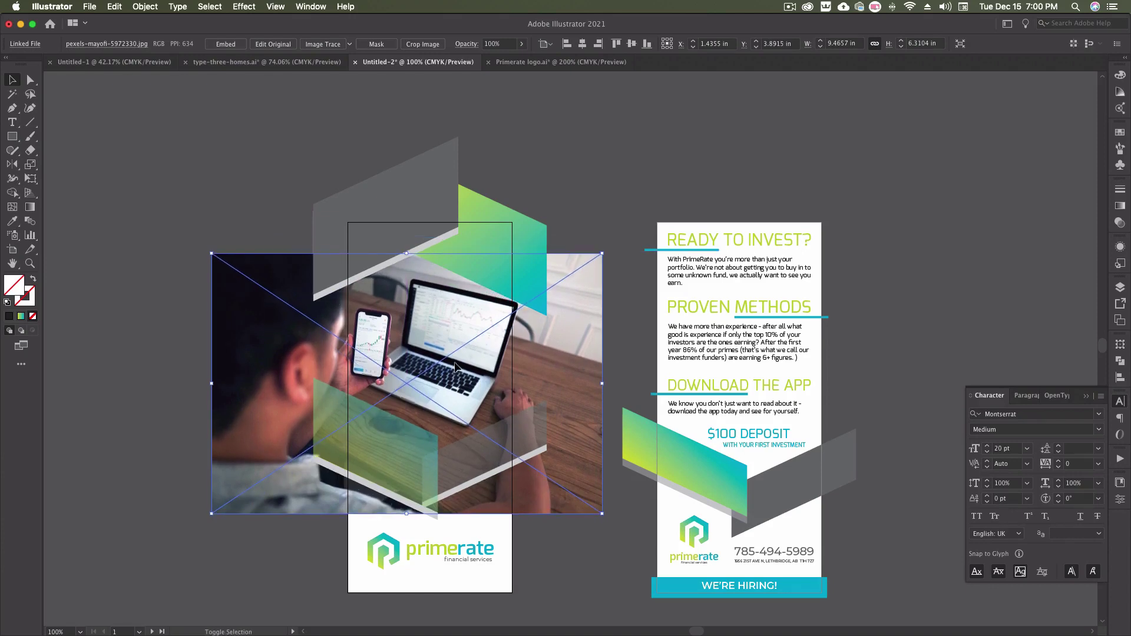
key("Right")
key("Down")
key("Right")
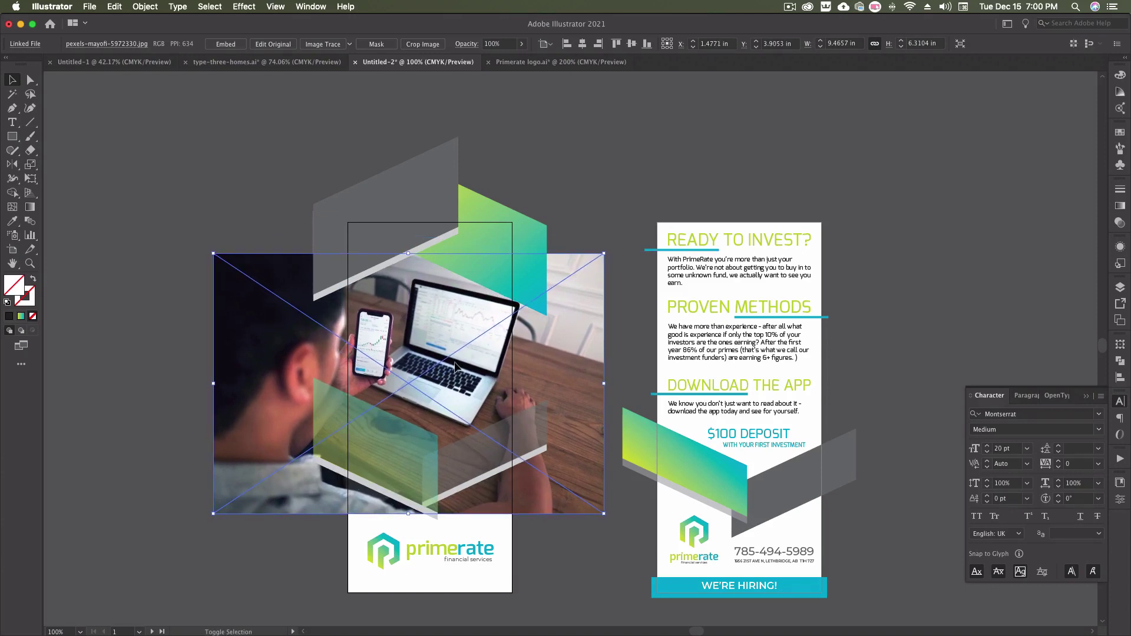
key("Right")
key("Right")
key("Right")
key("Right")
key("Right")
key("Right")
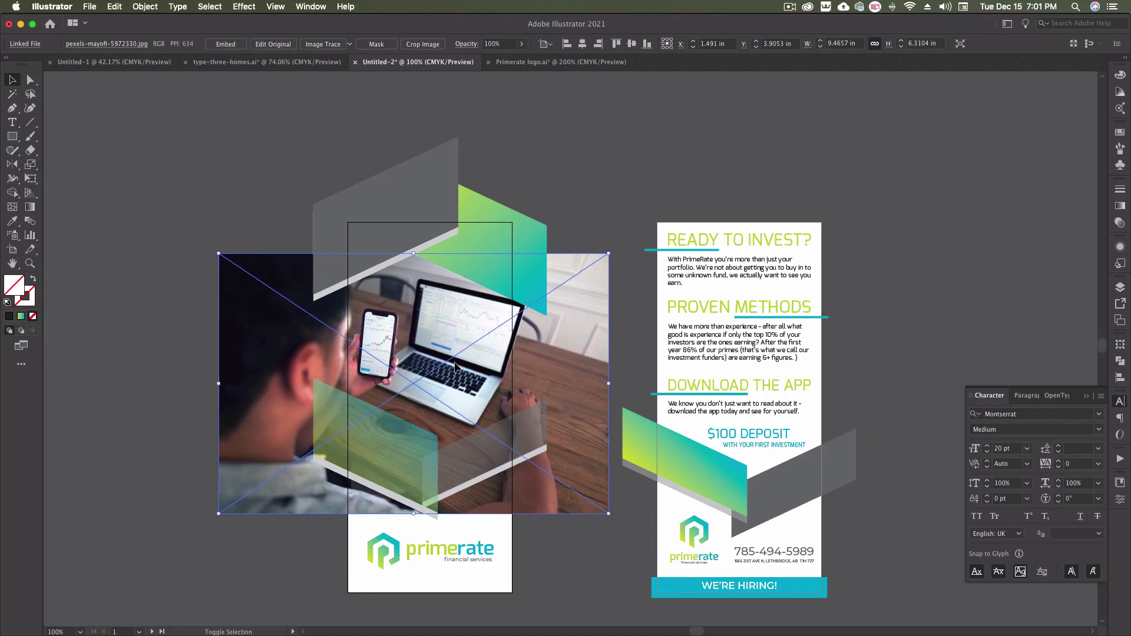
key("Right")
key("Right")
key("Right")
key("Right")
key("Right")
key("Right")
key("Right")
key("Right")
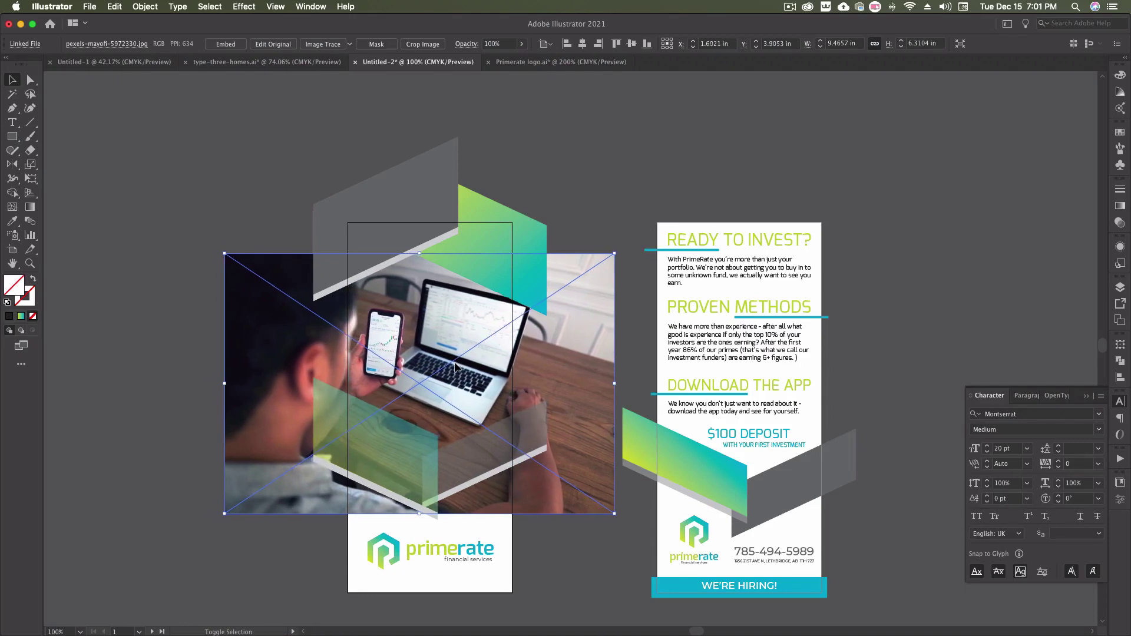
key("Right")
key("Right")
key("Right")
key("Right")
key("Right")
key("Right")
key("Right")
key("Right")
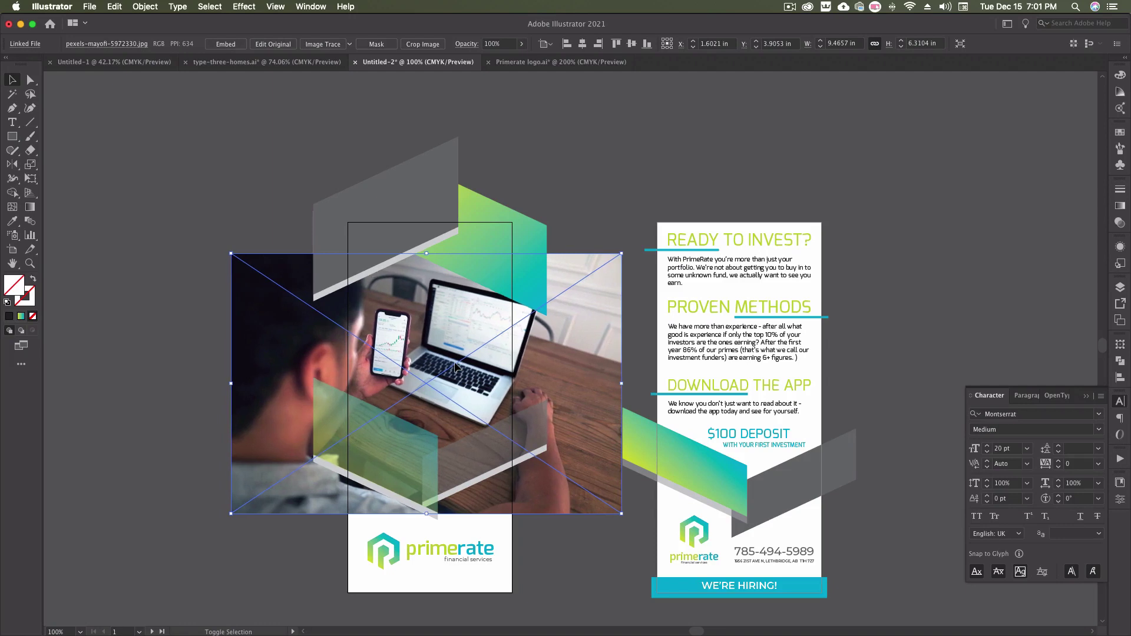
key("Right")
key("Right")
key("Right")
key("Right")
key("Right")
key("Right")
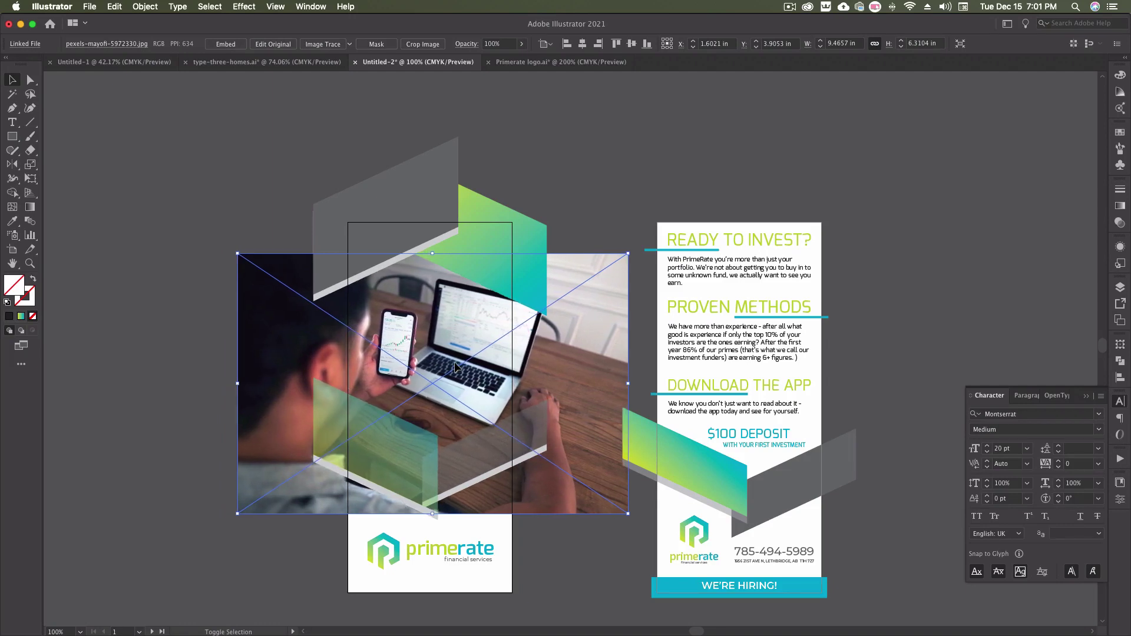
key("Right")
key("Right")
key("Right")
key("Right")
key("Right")
key("Right")
key("Right")
key("Right")
key("Right")
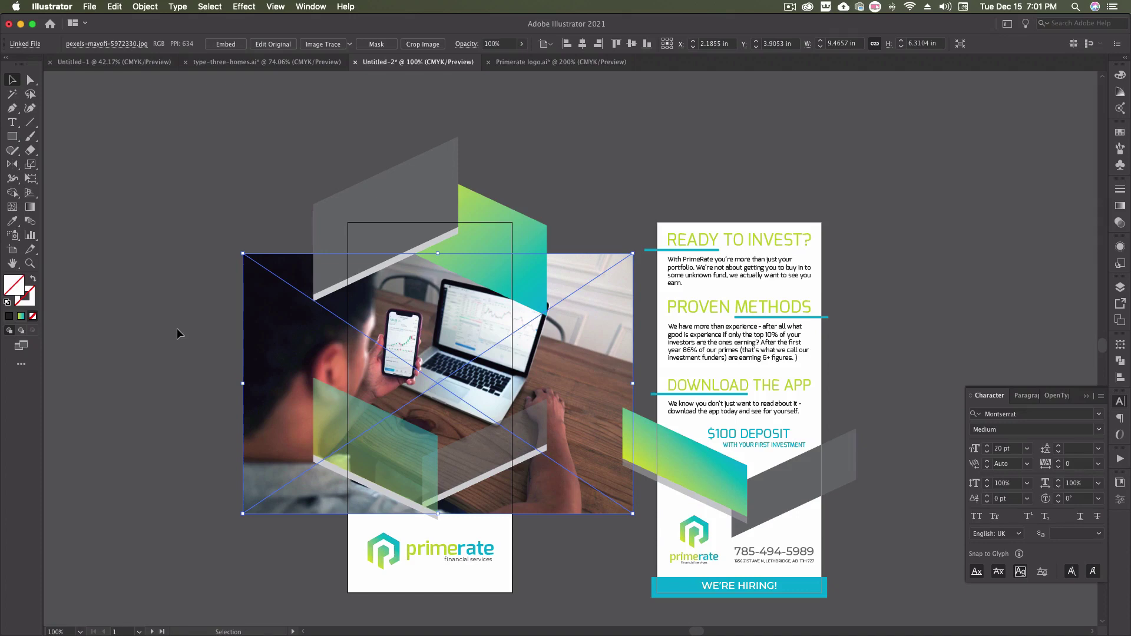
- Select the hexagon outline and bring it to the front of the artwork
left_click(497, 297)
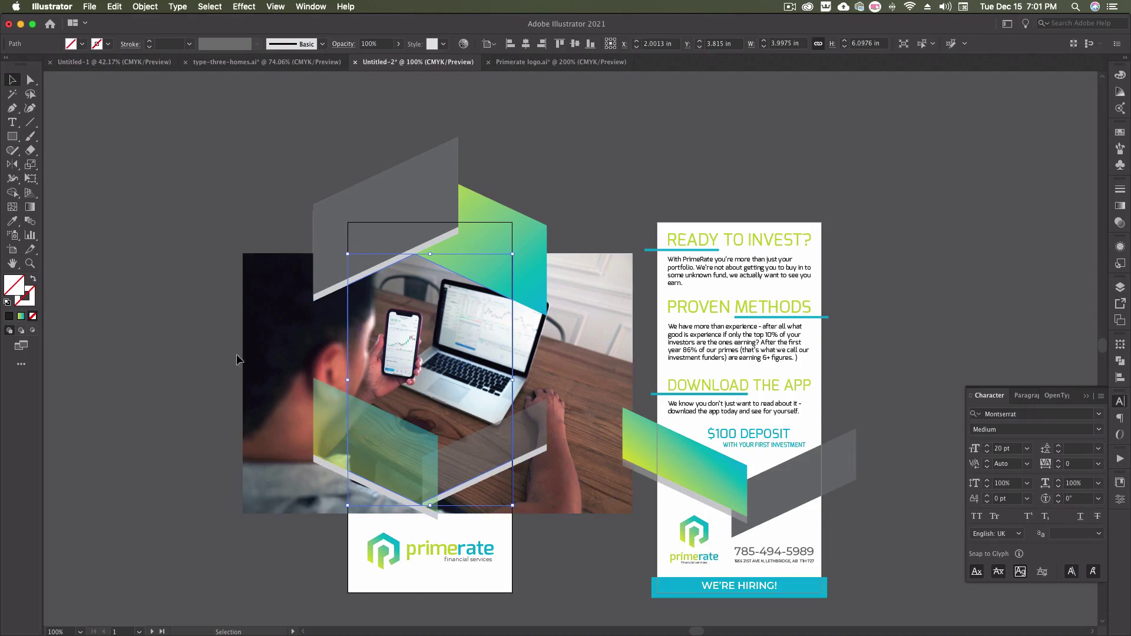
key("super+shift+bracketright")
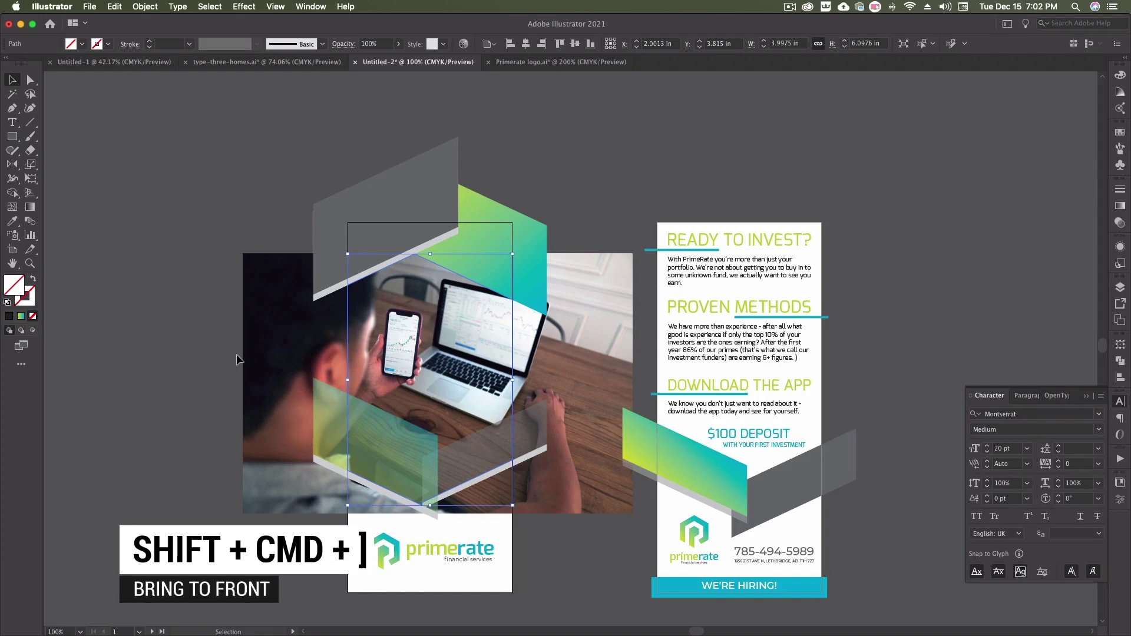
- Send the laptop photo to the back and make a clipping mask with the hexagon shape
left_click(268, 342)
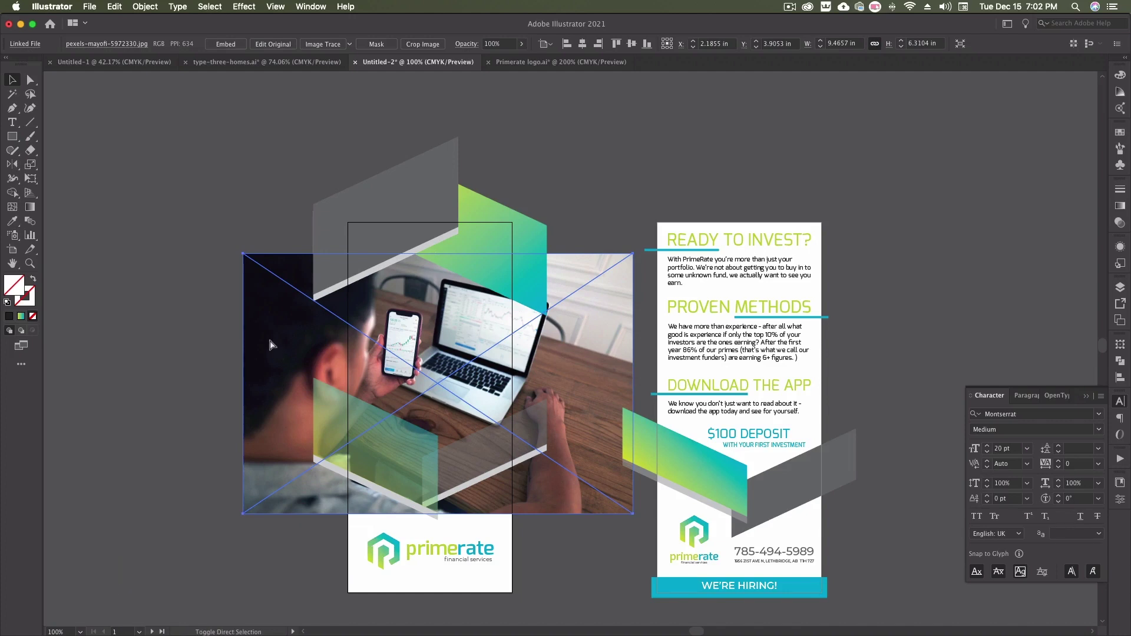
key("super+shift+bracketleft")
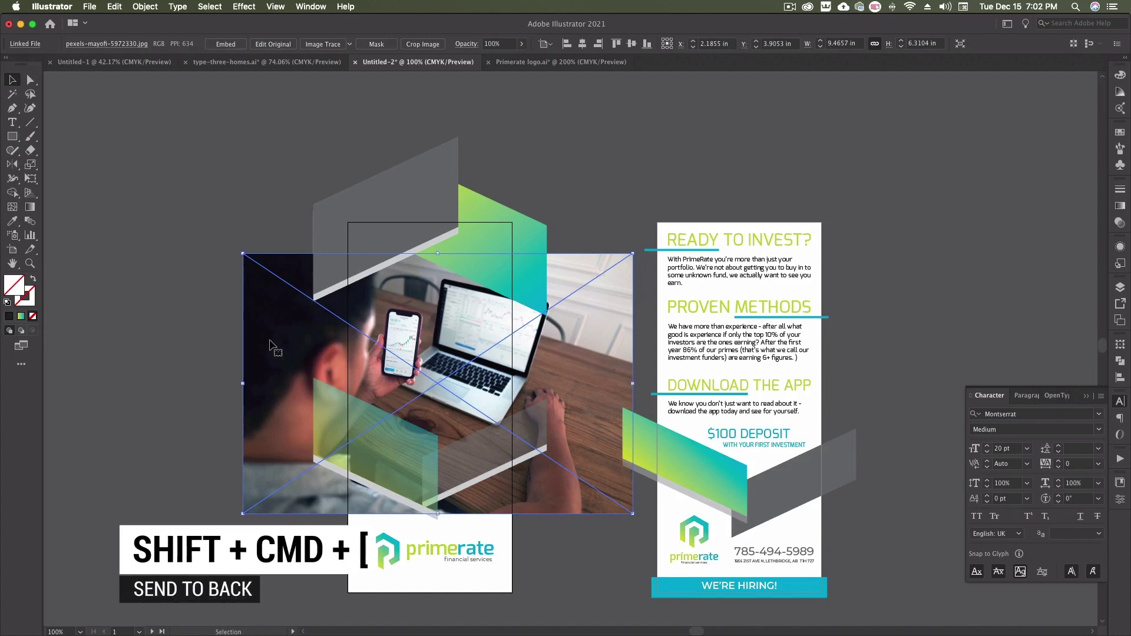
left_click(474, 287)
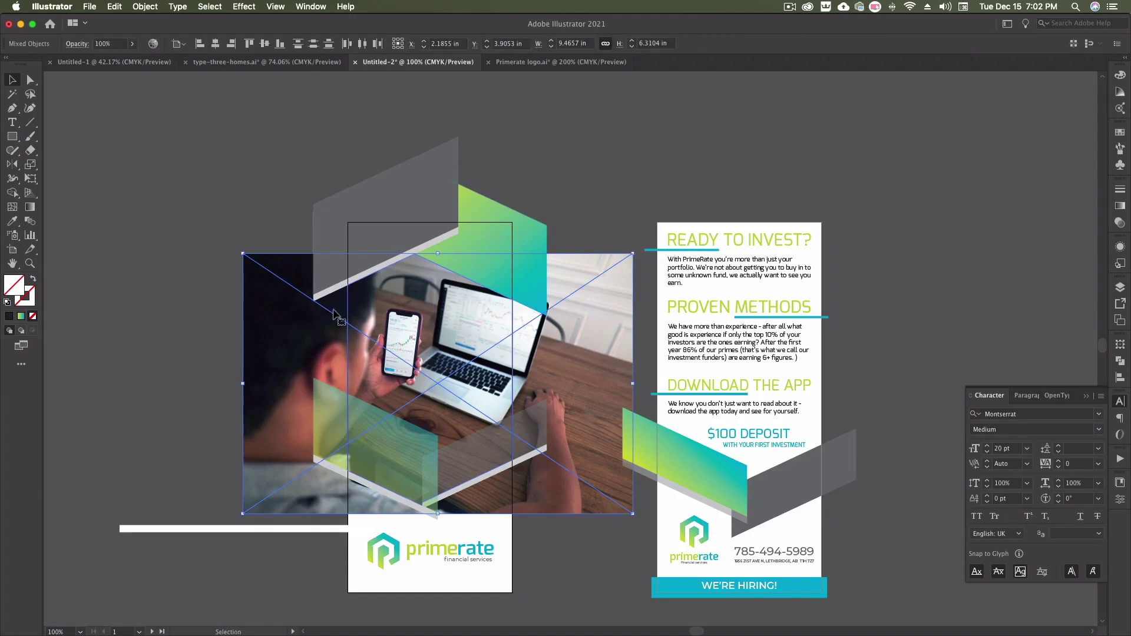
right_click(440, 304)
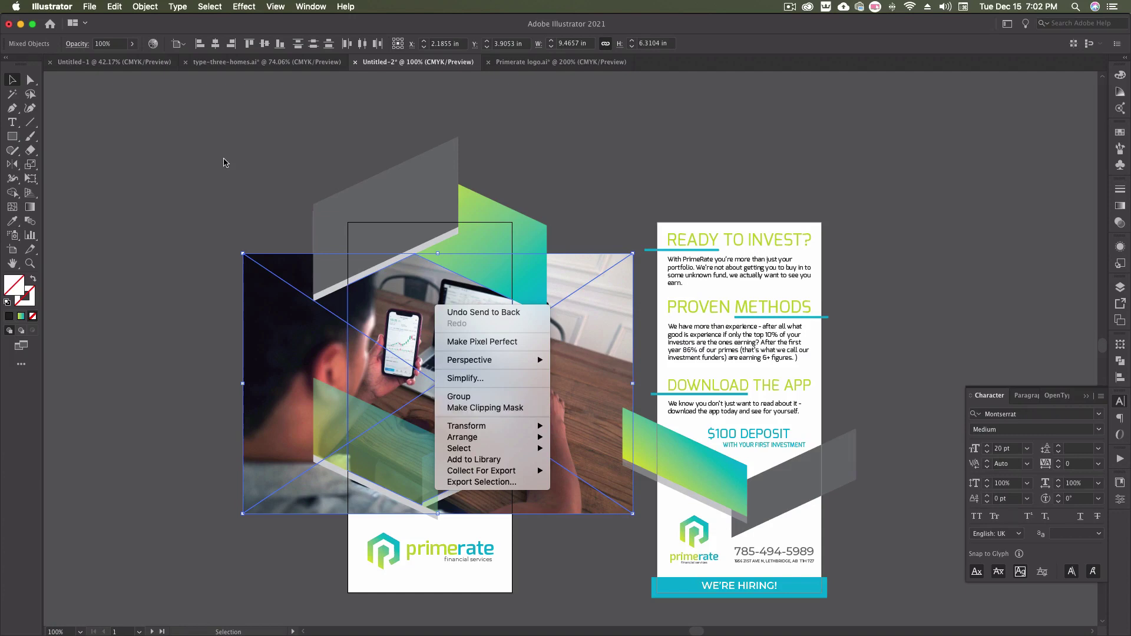
left_click(153, 8)
left_click(146, 7)
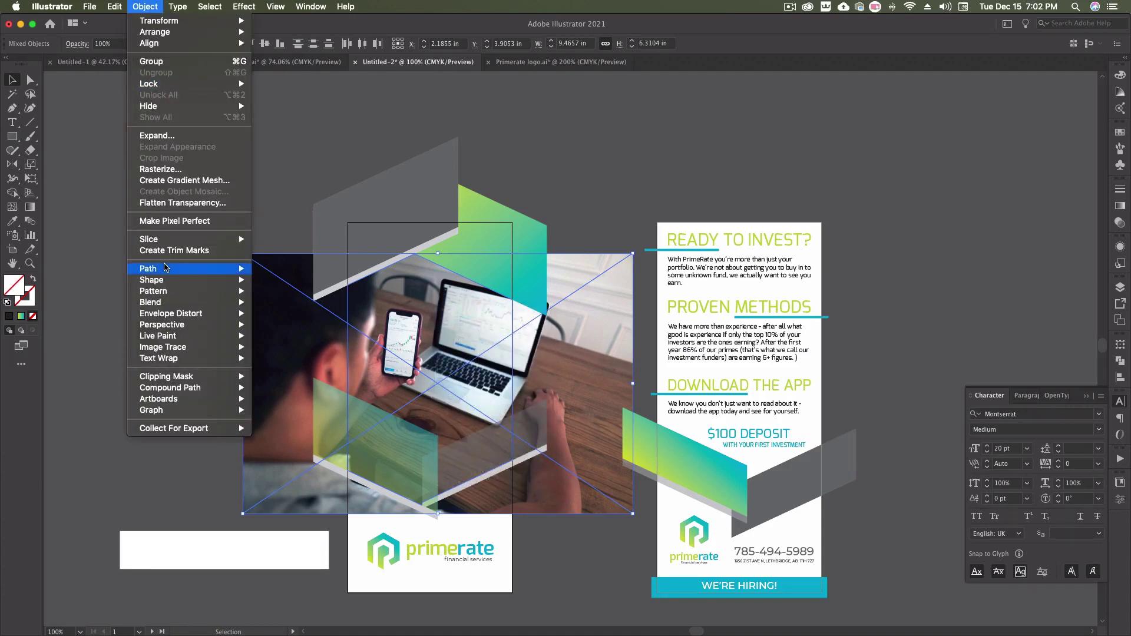
mouse_move(235, 377)
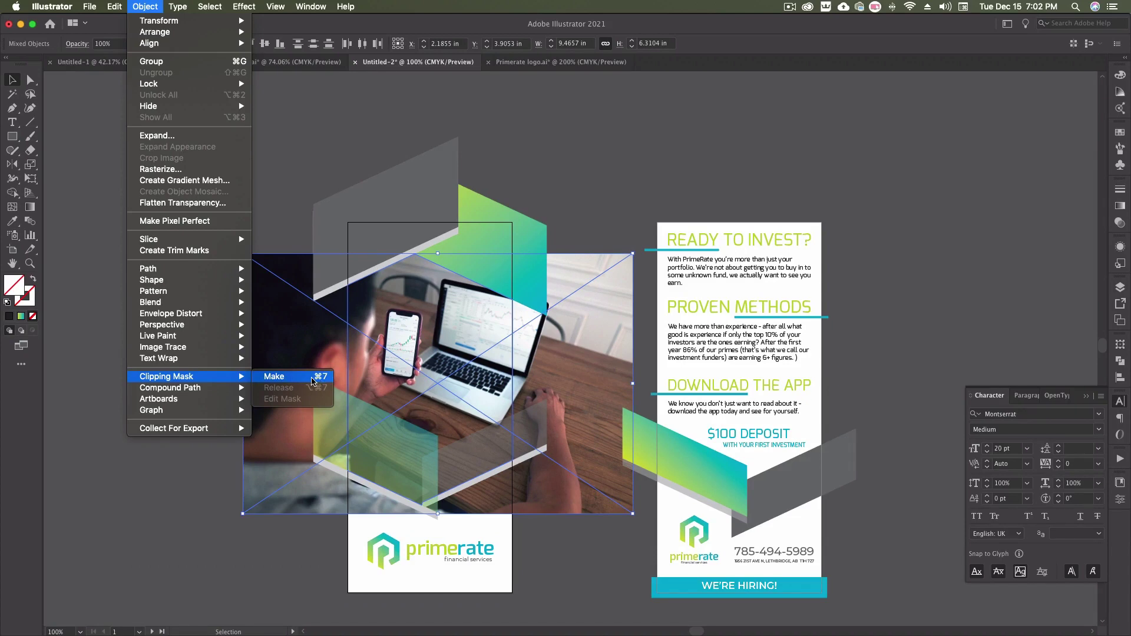
left_click(312, 379)
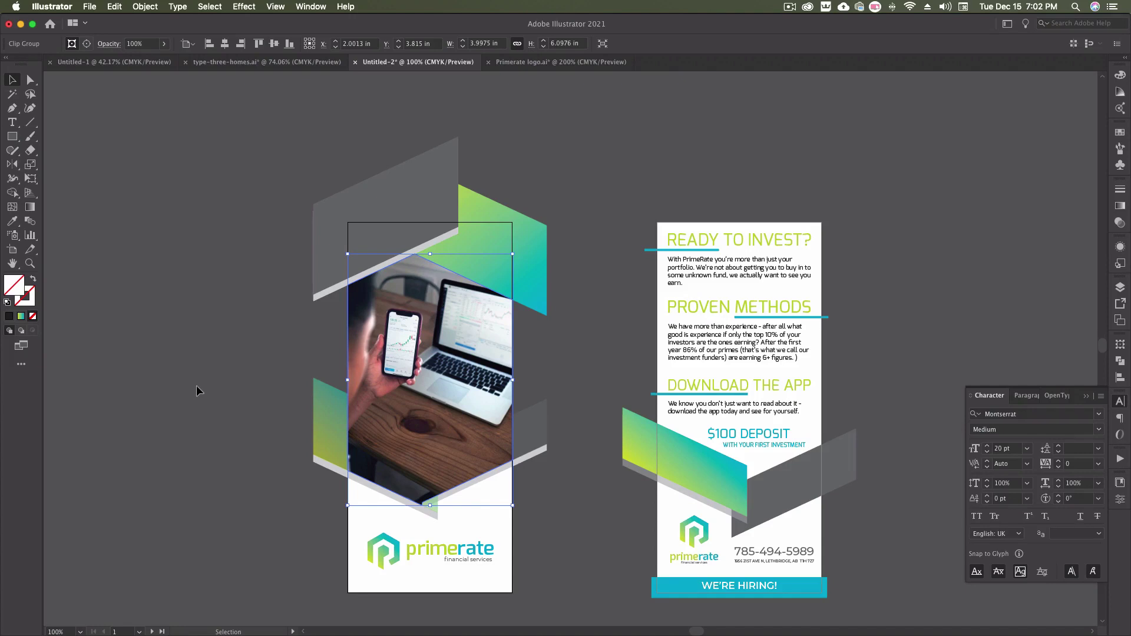
- Send the clip group backward behind the lower shapes and zoom in on its bottom point
key("super")
key("super+bracketleft")
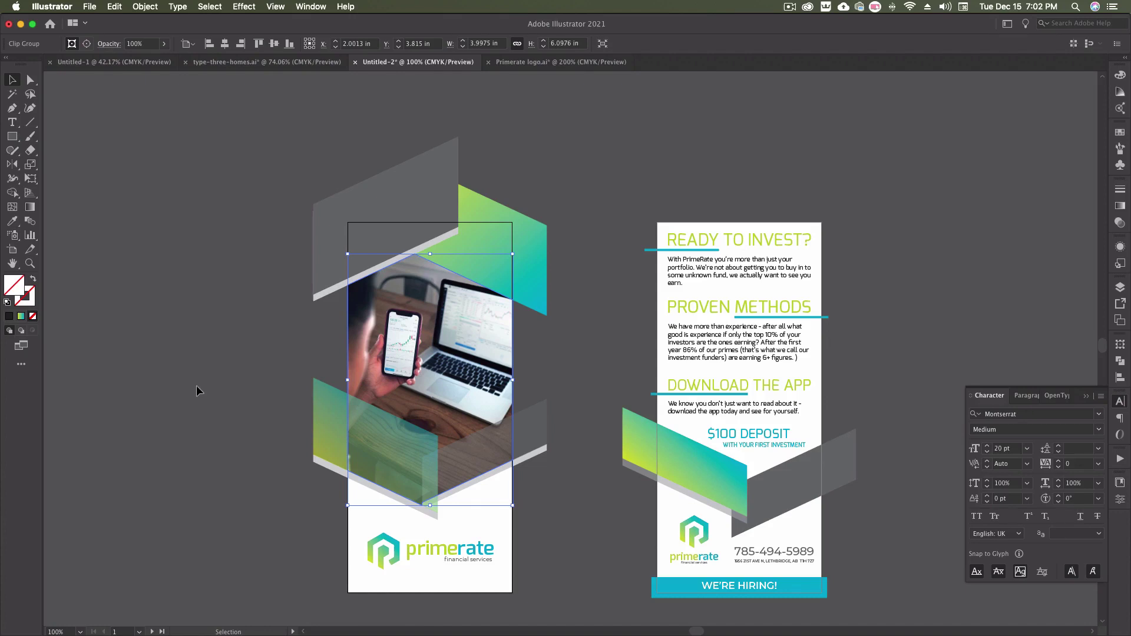
scroll(208, 382, "up", 3)
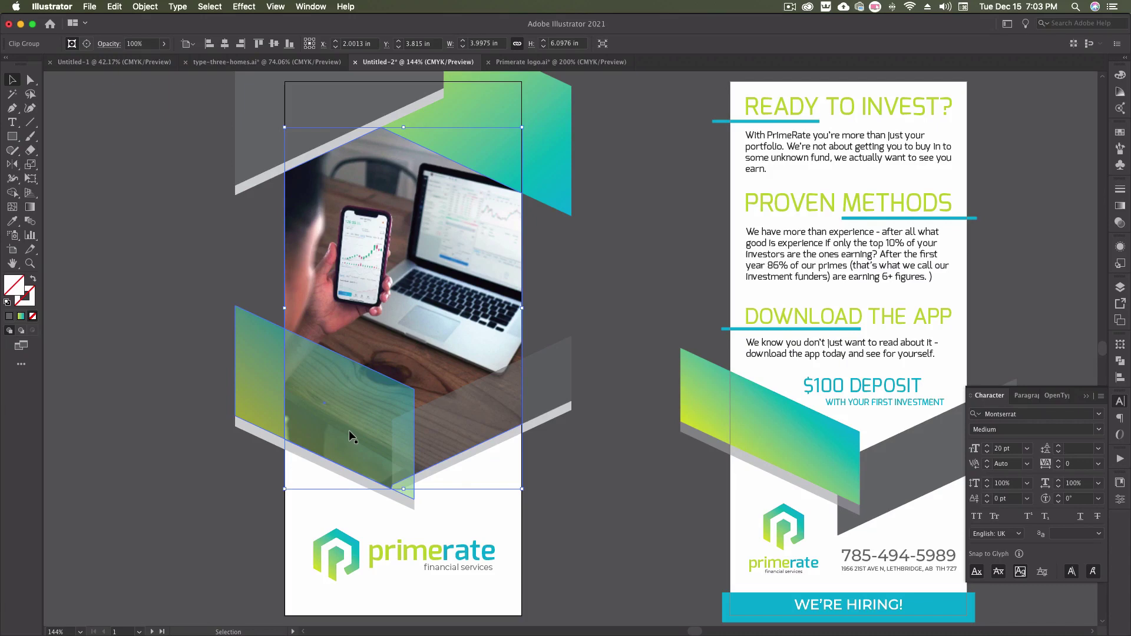
left_click(31, 264)
left_click_drag(382, 482, 416, 501)
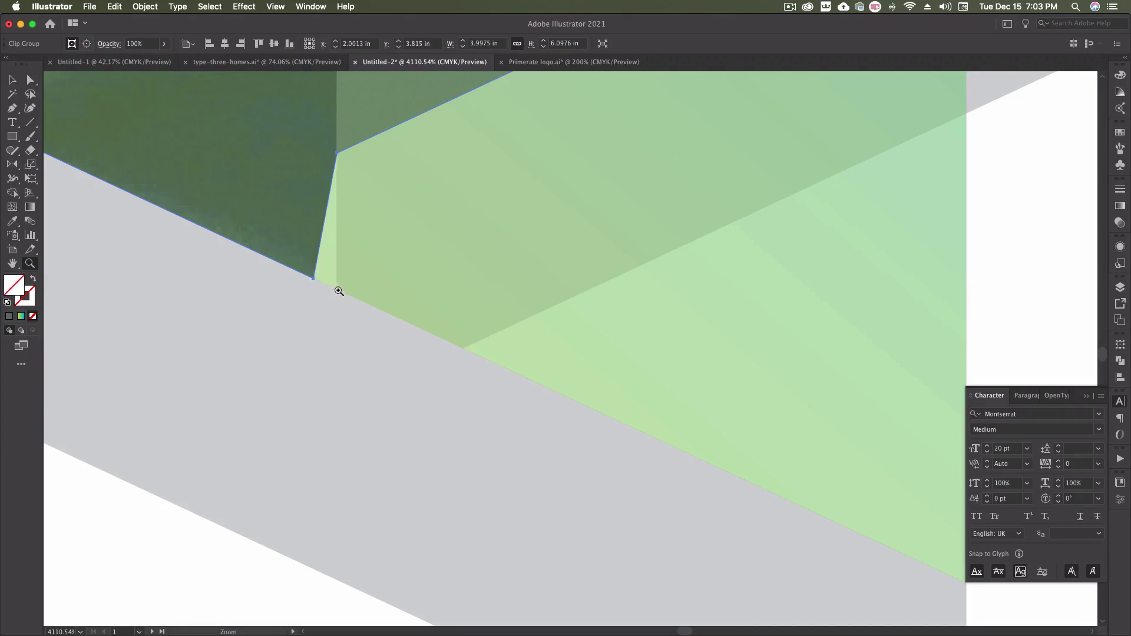
- Drag the clip shape's lower anchor so its edge runs straight down to the grey band
left_click(30, 80)
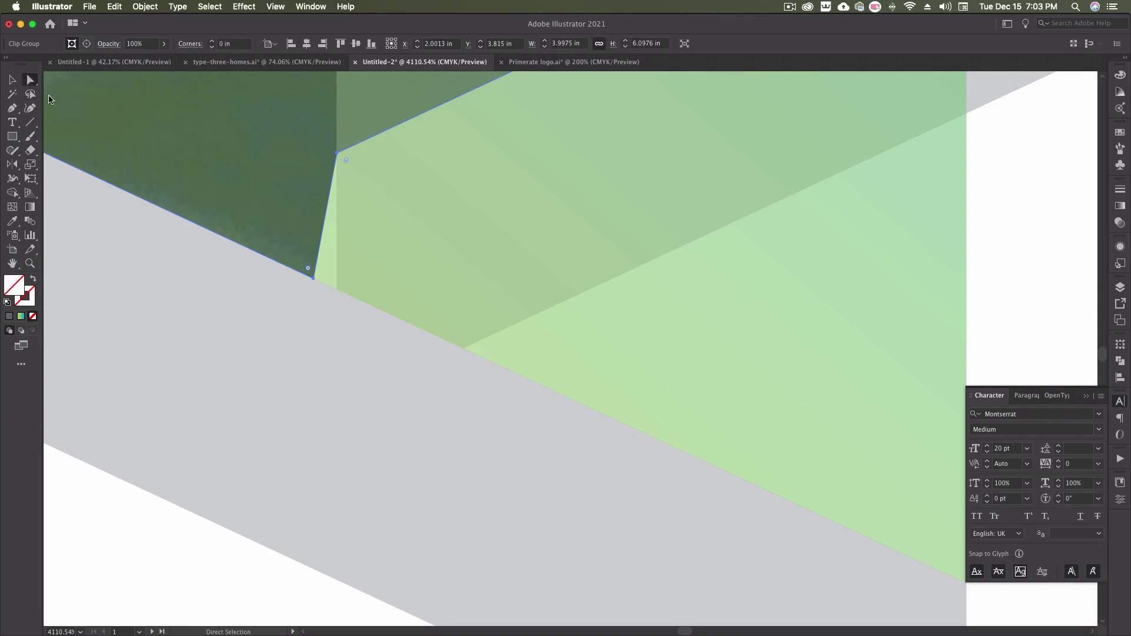
left_click(313, 278)
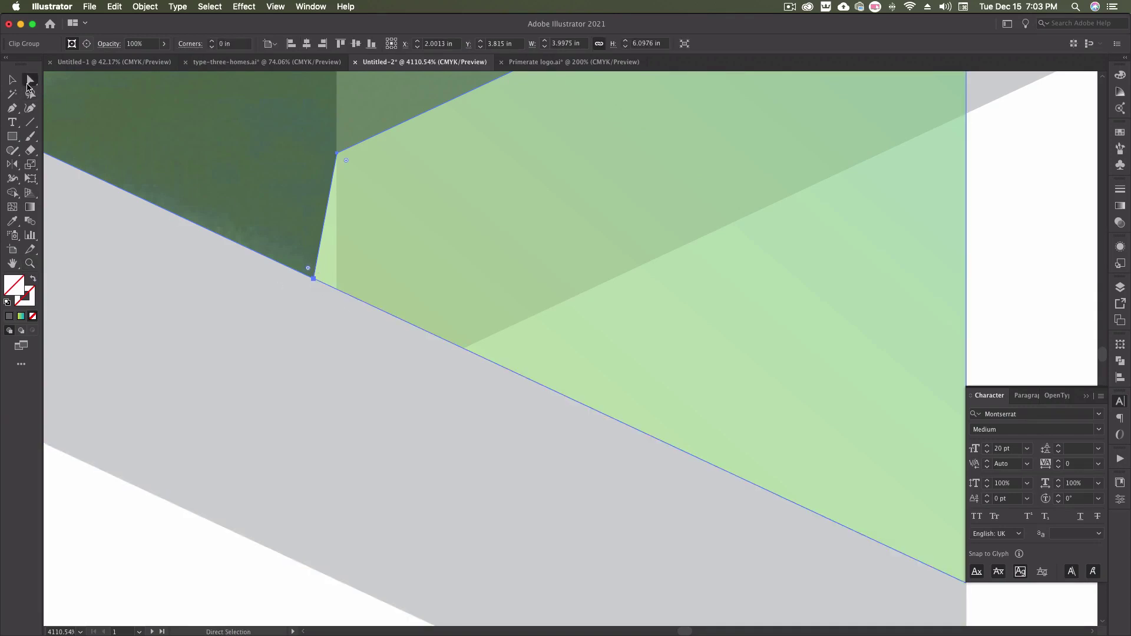
left_click(313, 279)
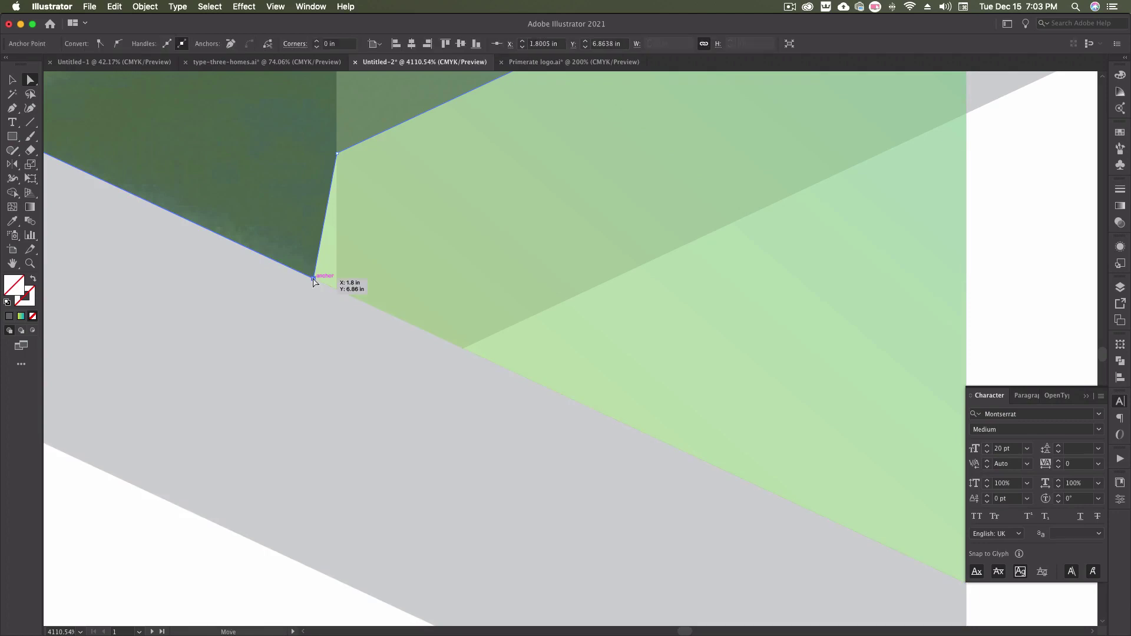
left_click_drag(314, 279, 335, 290)
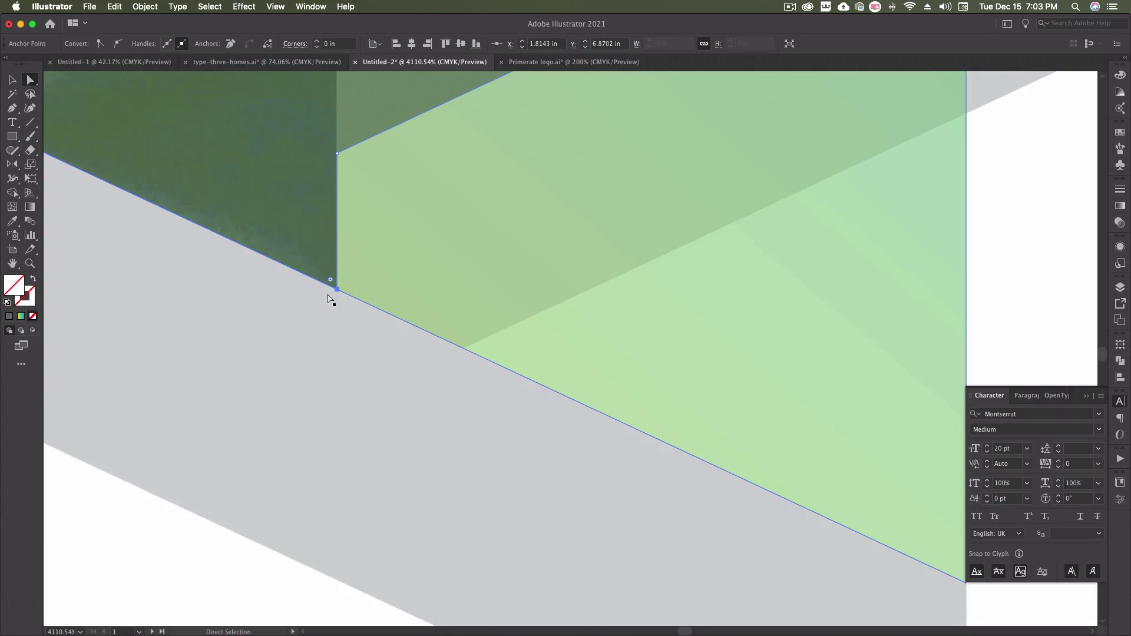
key("super+minus")
key("super+minus")
key("super+minus")
key("super+minus")
key("super+minus")
key("super+minus")
key("super+minus")
key("super+minus")
key("super+minus")
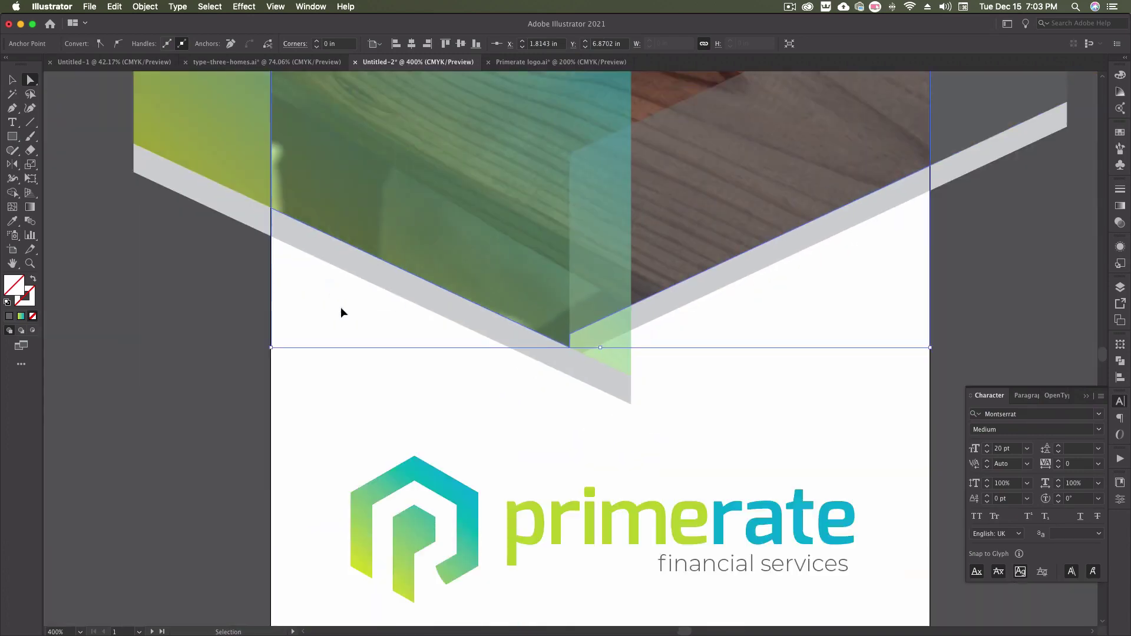
- Isolate the clip group and drag the clip path's lower-right anchor toward the grey band
scroll(322, 234, "up", 1)
scroll(308, 212, "up", 5)
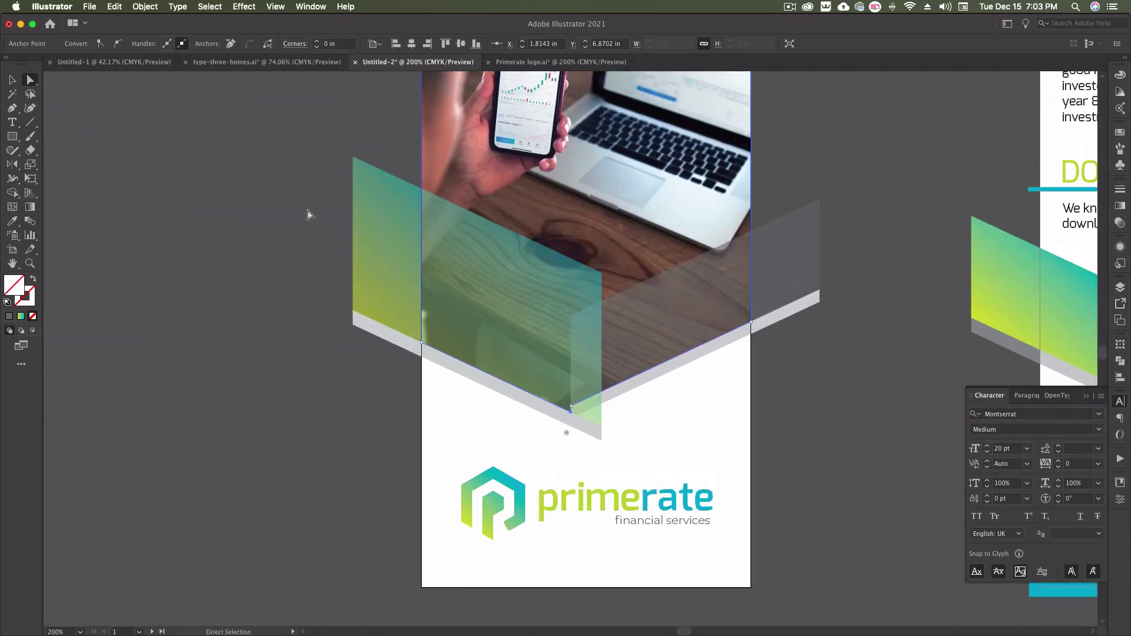
scroll(499, 202, "up", 2)
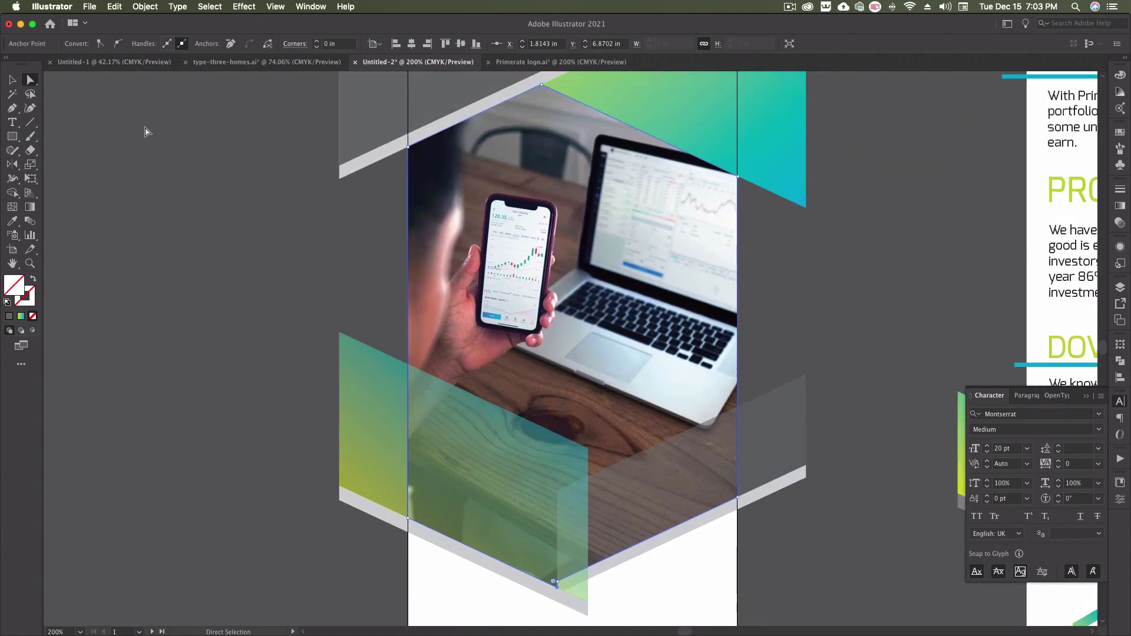
left_click(12, 80)
double_click(568, 210)
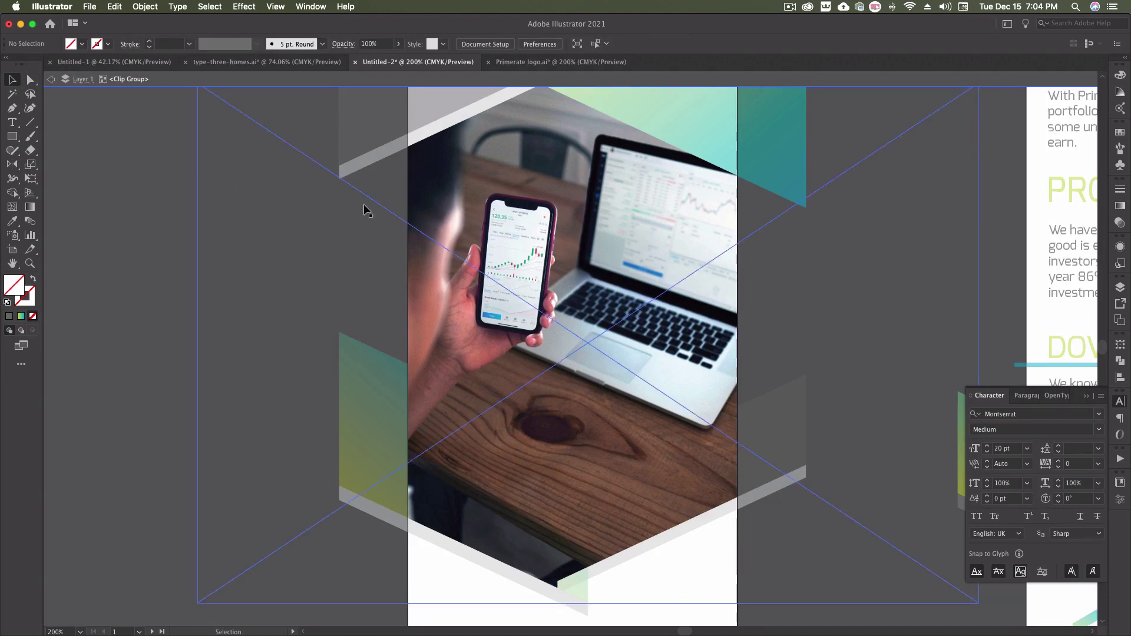
left_click(407, 243)
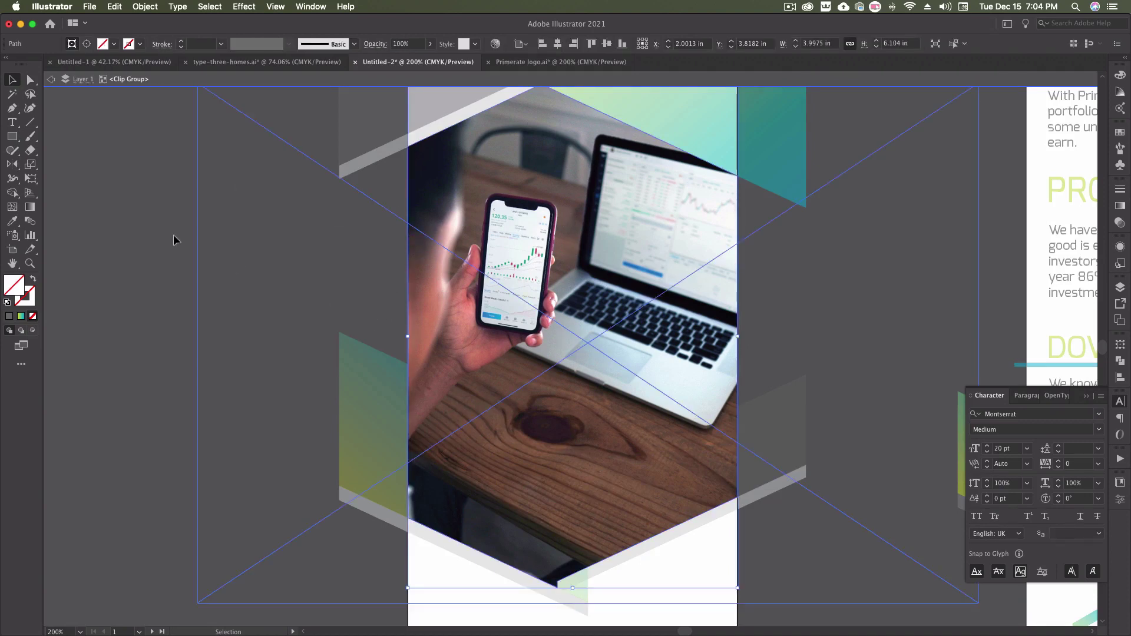
left_click(31, 81)
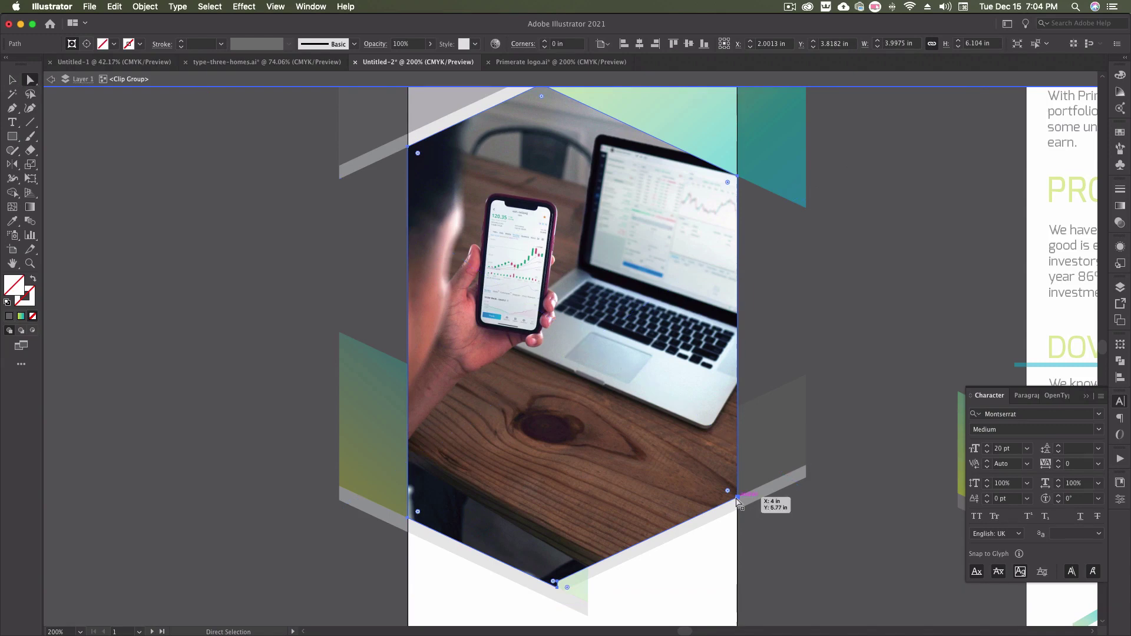
mouse_move(737, 498)
left_mouse_down()
mouse_move(700, 453)
mouse_move(737, 499)
left_mouse_up()
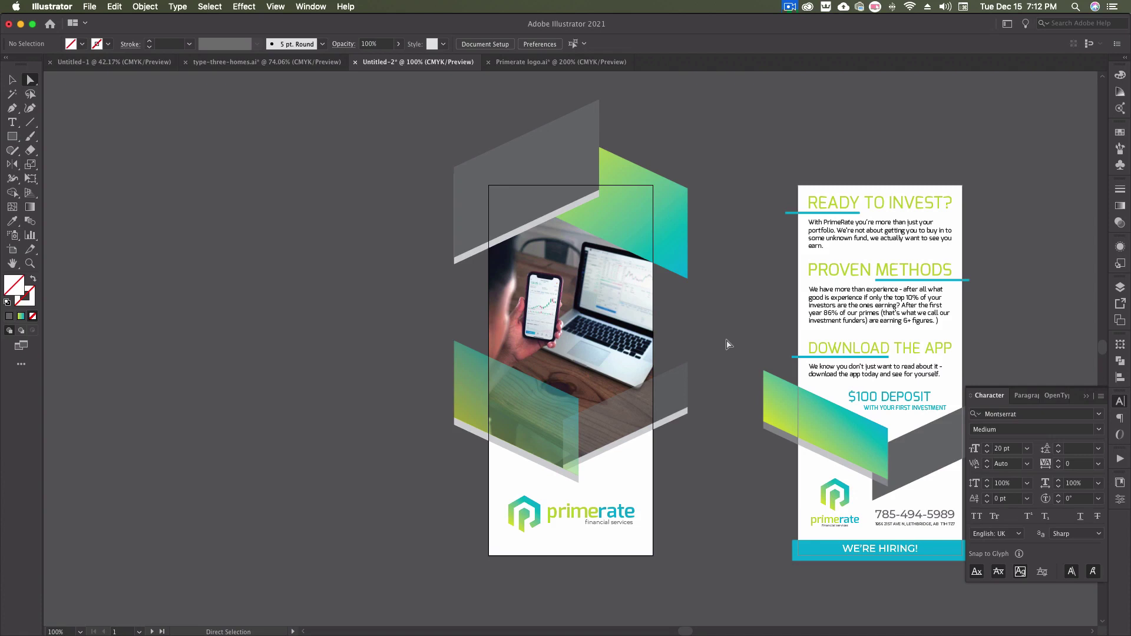
- Select the Rectangle tool
left_click(8, 138)
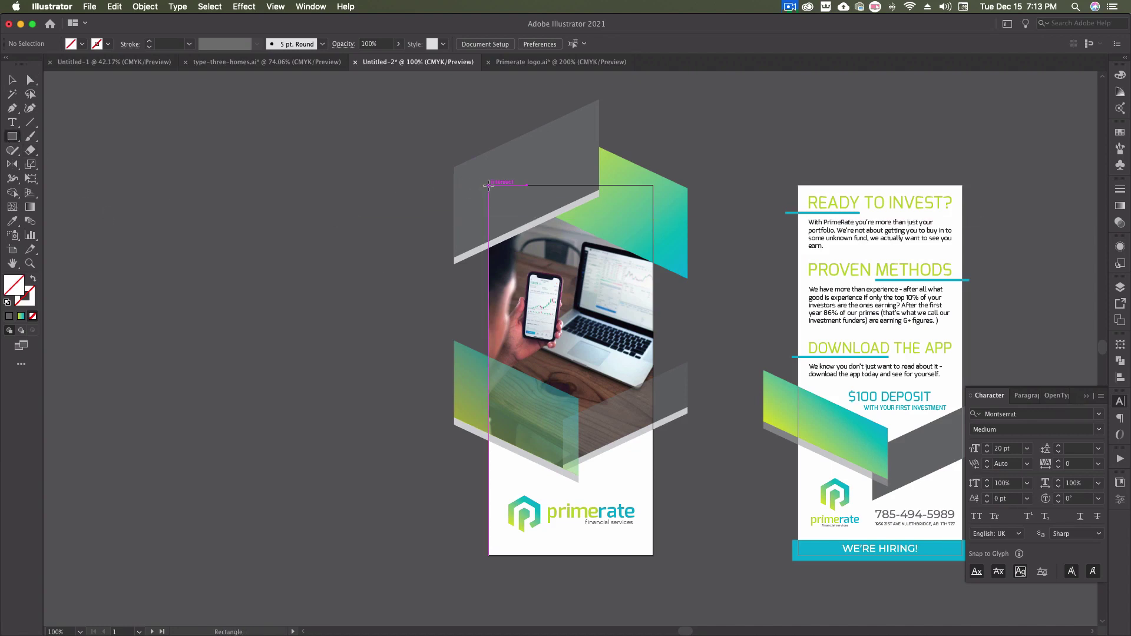
- Draw panel-sized rectangles over the left front panel and the right-hand panel
left_click_drag(489, 185, 652, 555)
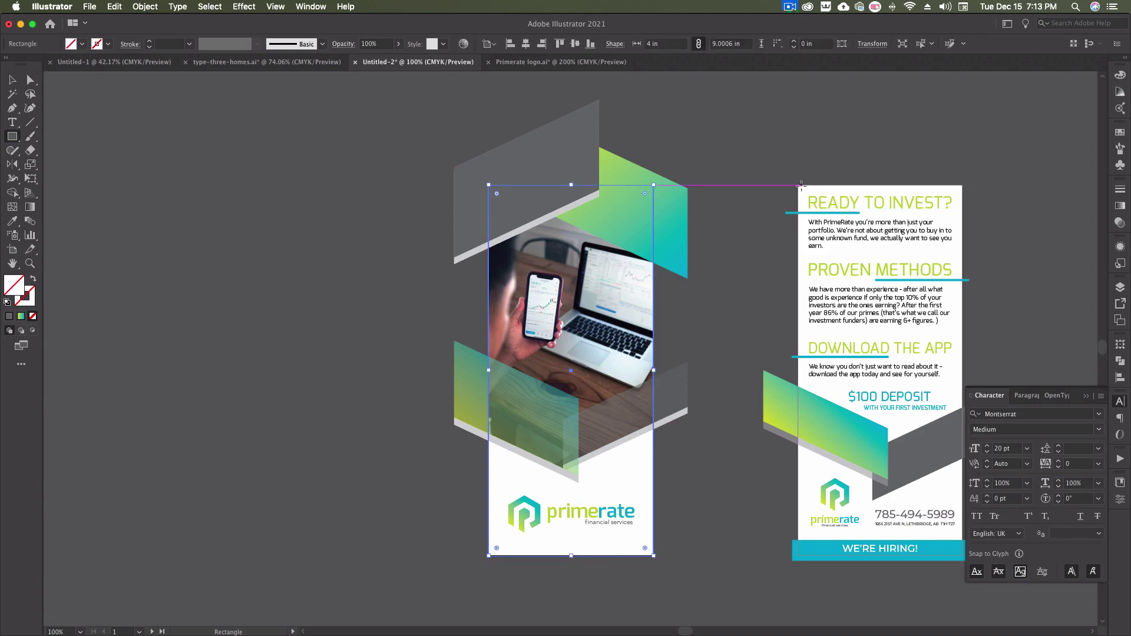
left_click_drag(797, 187, 963, 556)
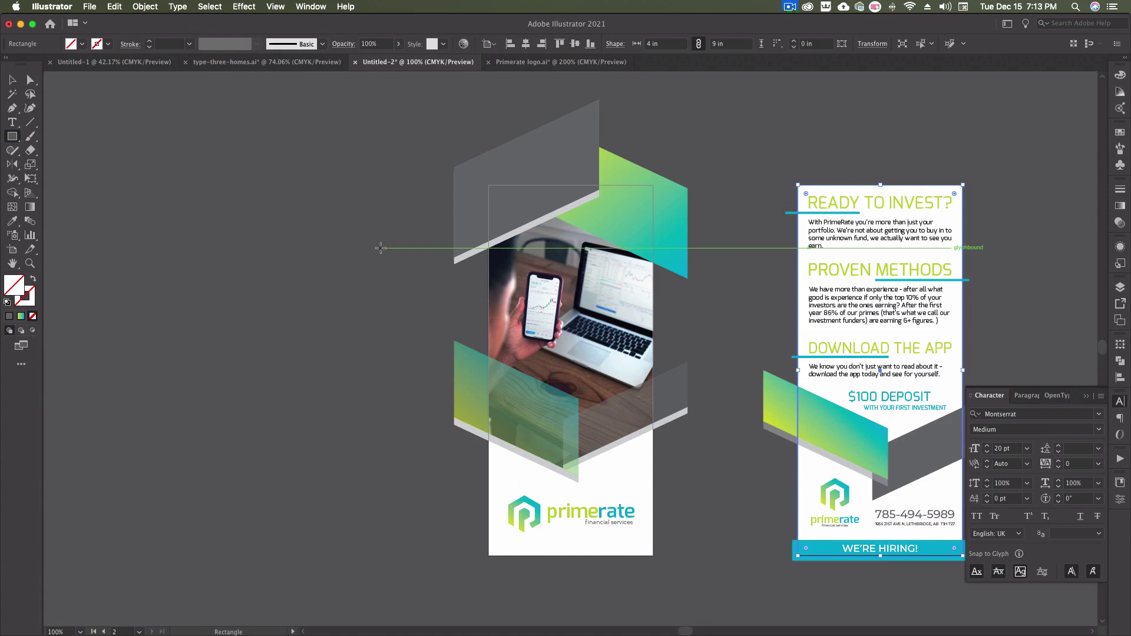
left_click(12, 80)
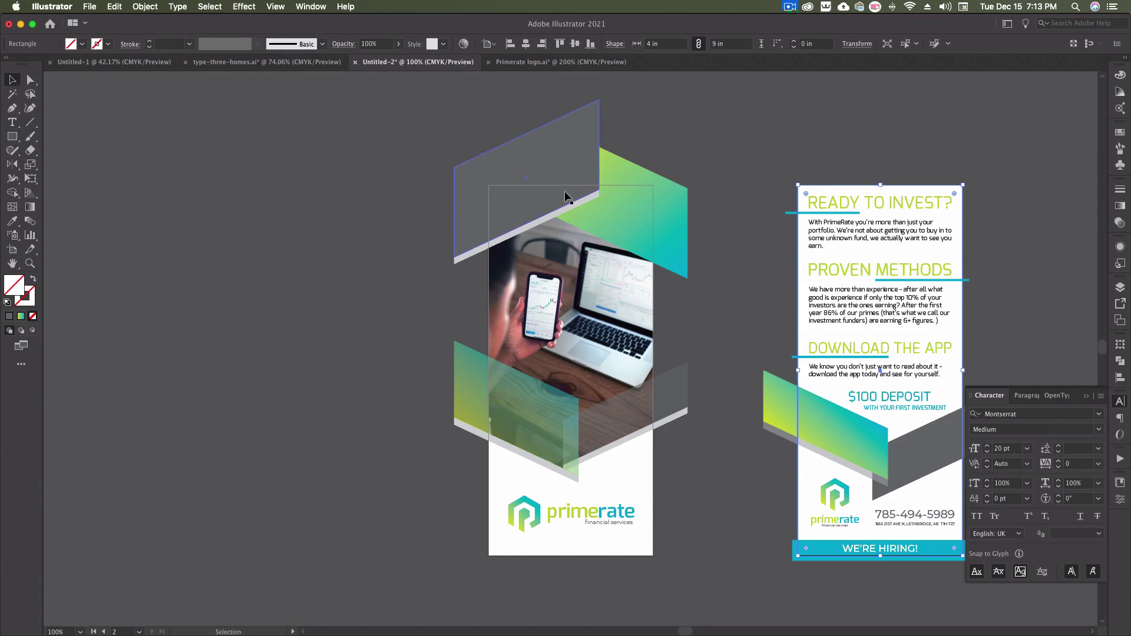
left_click(631, 188)
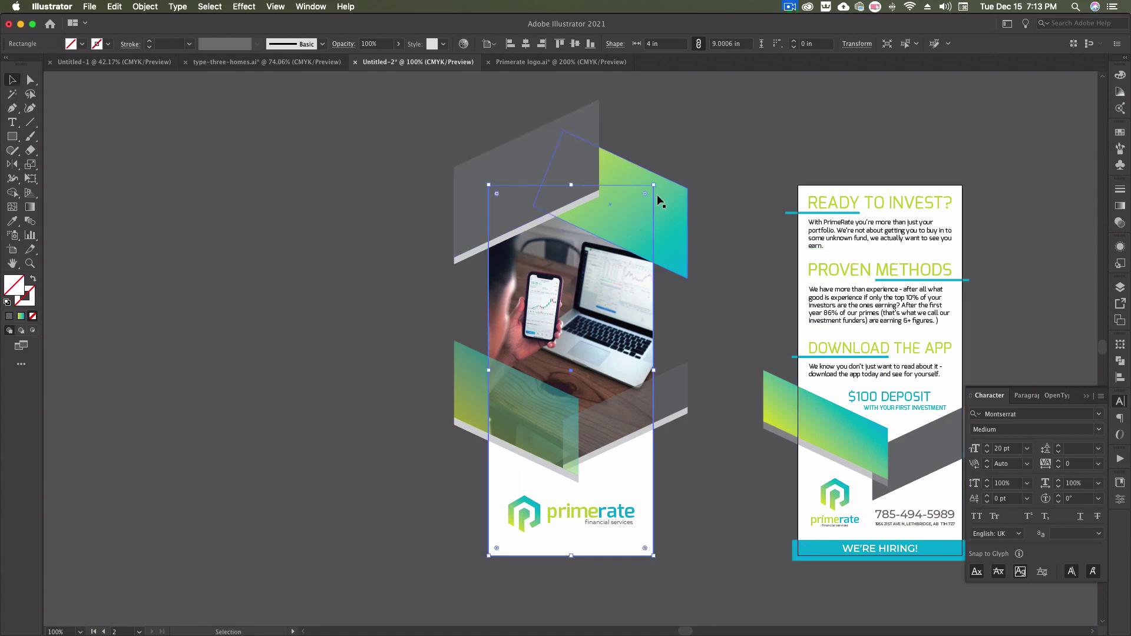
left_click(828, 189, "shift")
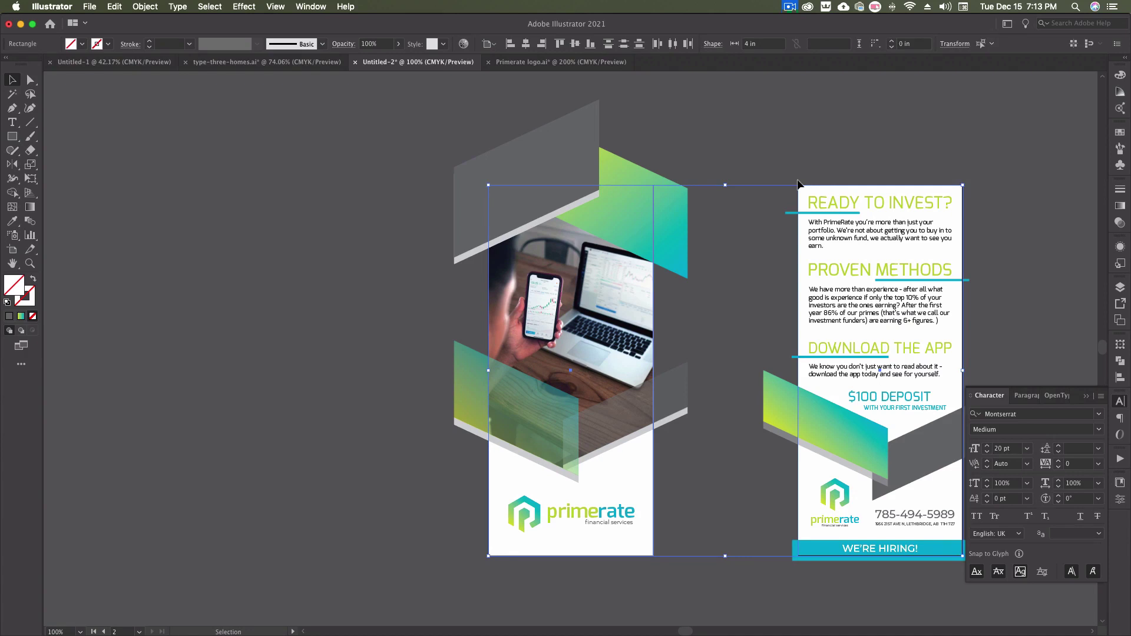
- Clip the left design's photo and angled shapes to its front-panel rectangle
key("super")
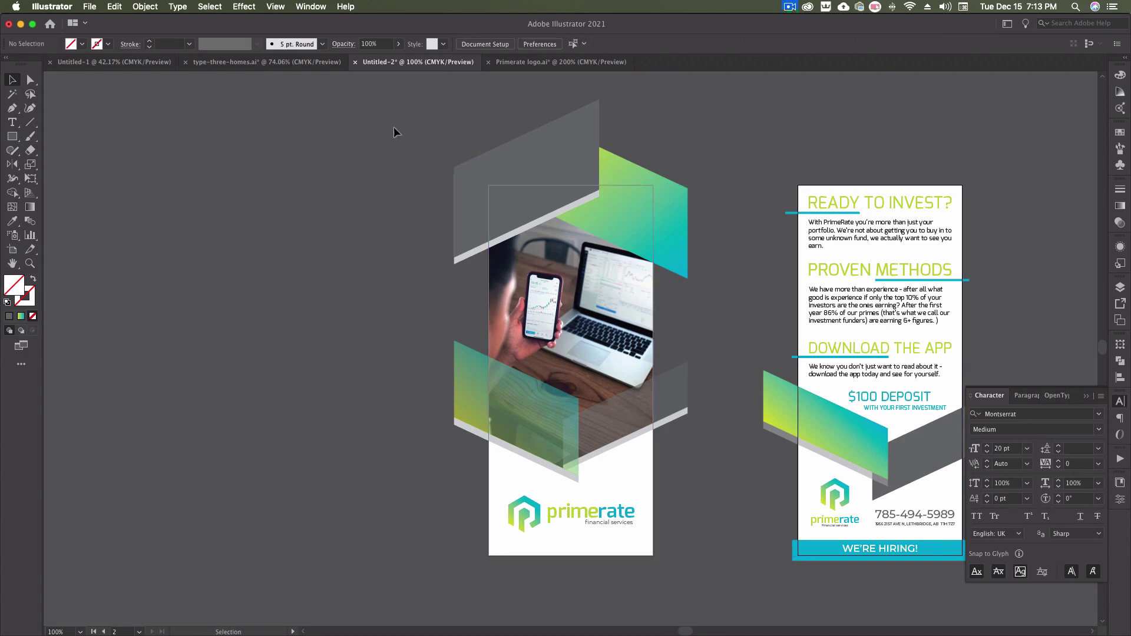
left_click_drag(683, 581, 638, 282)
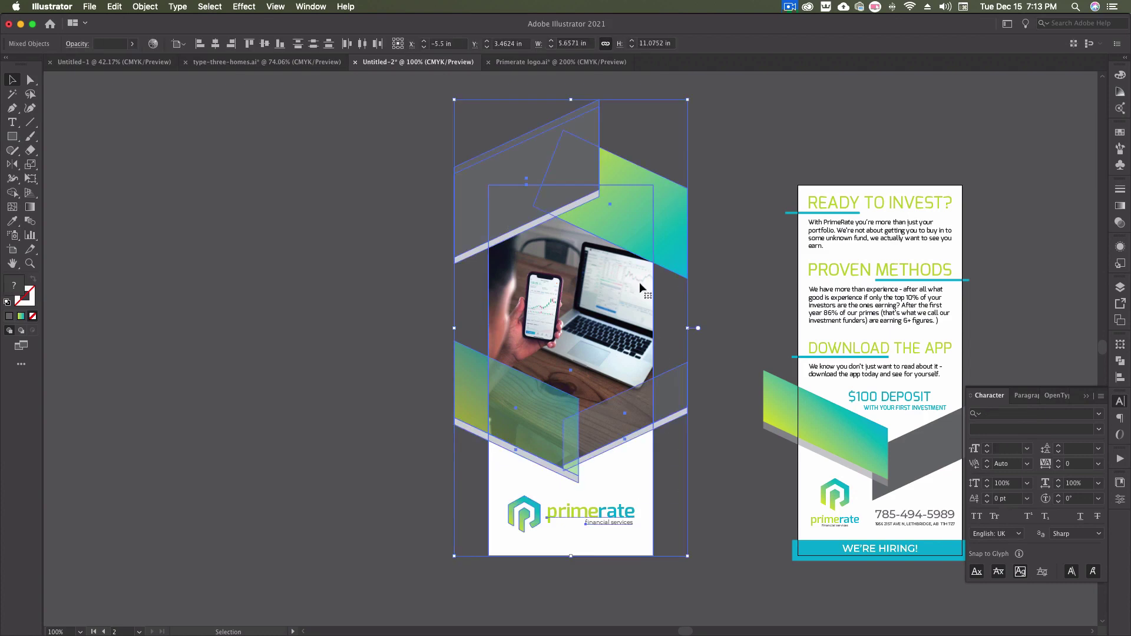
right_click(590, 222)
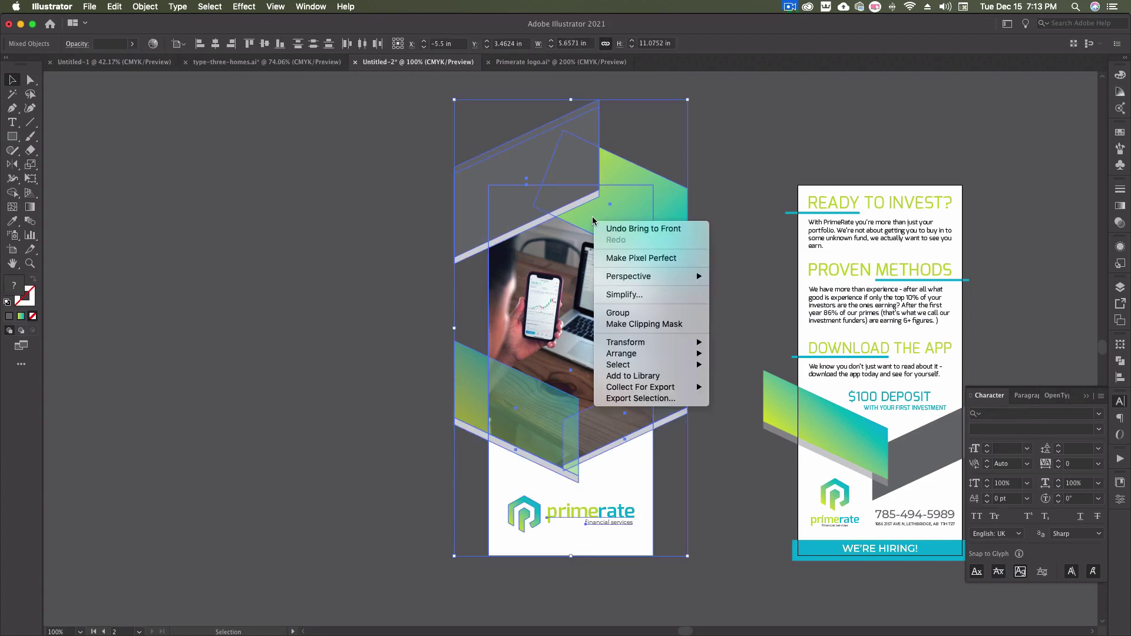
left_click(654, 325)
left_click(342, 322)
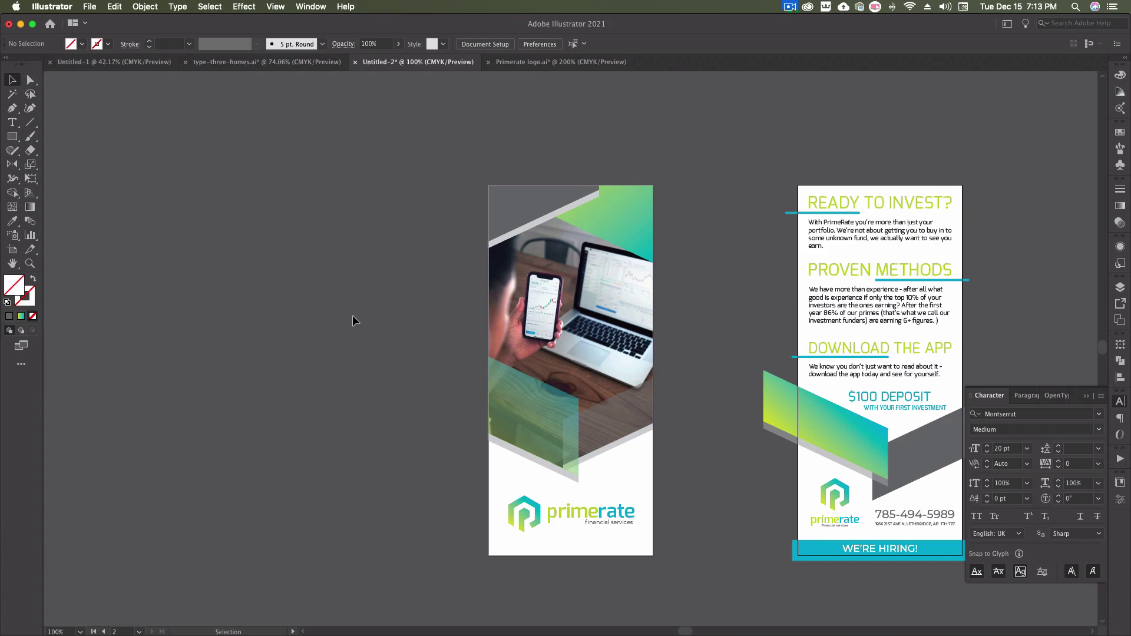
left_click(573, 252)
double_click(594, 276)
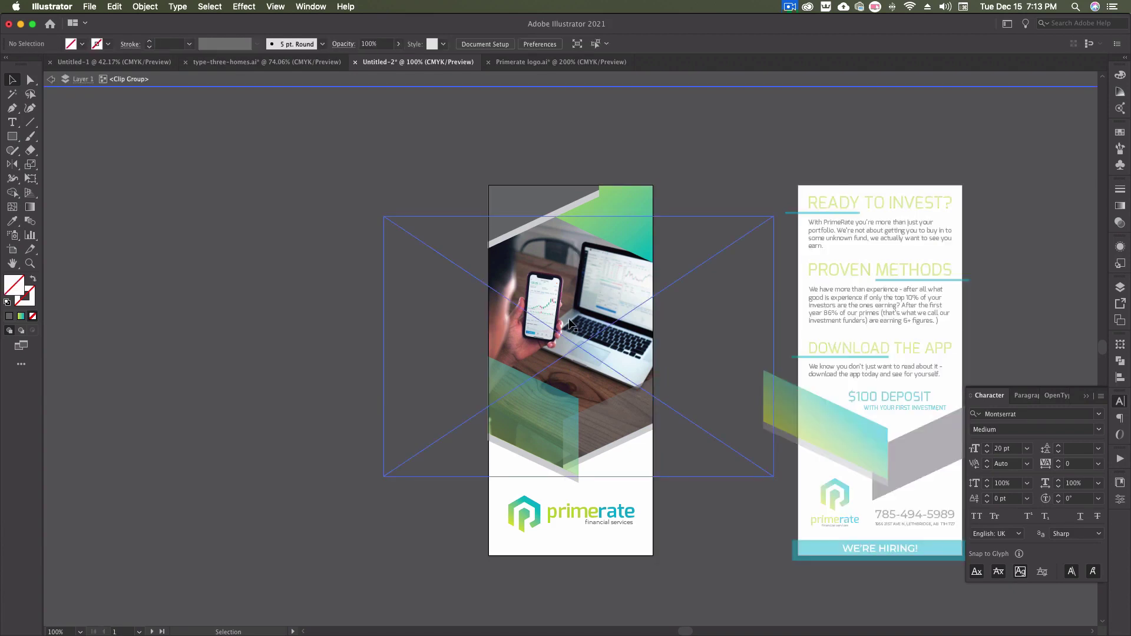
left_click(126, 104)
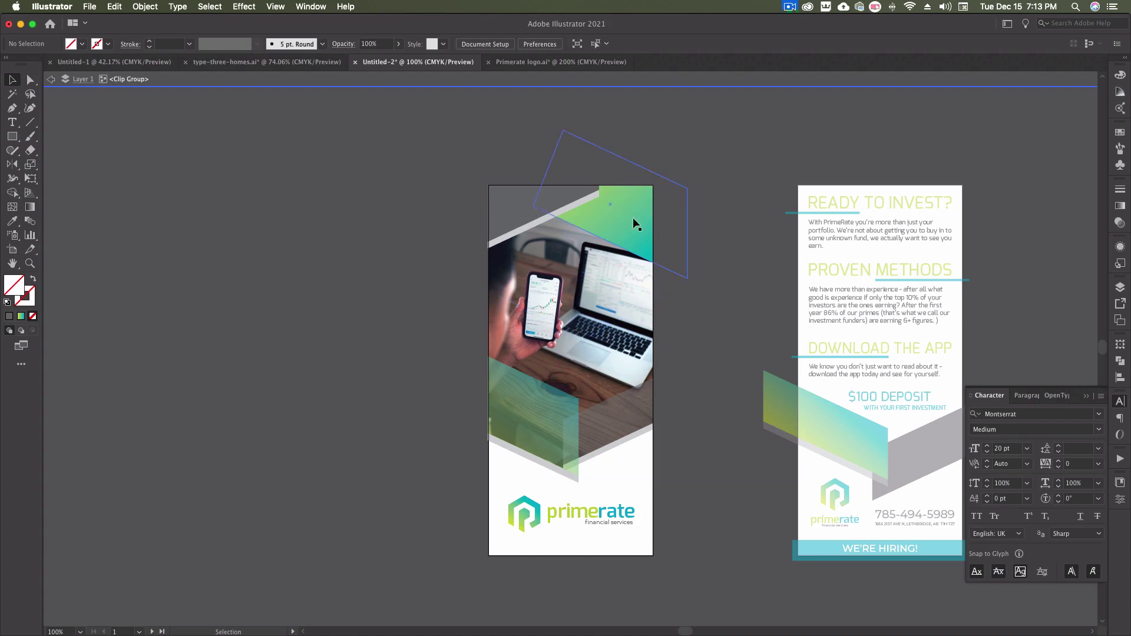
left_click(561, 306)
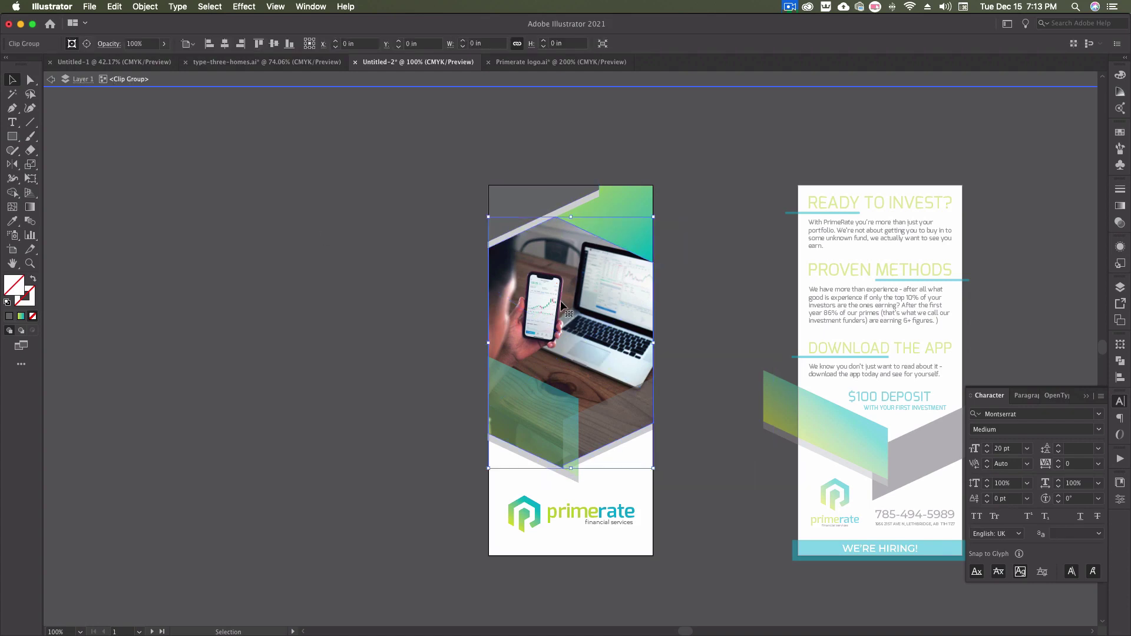
left_click(398, 319)
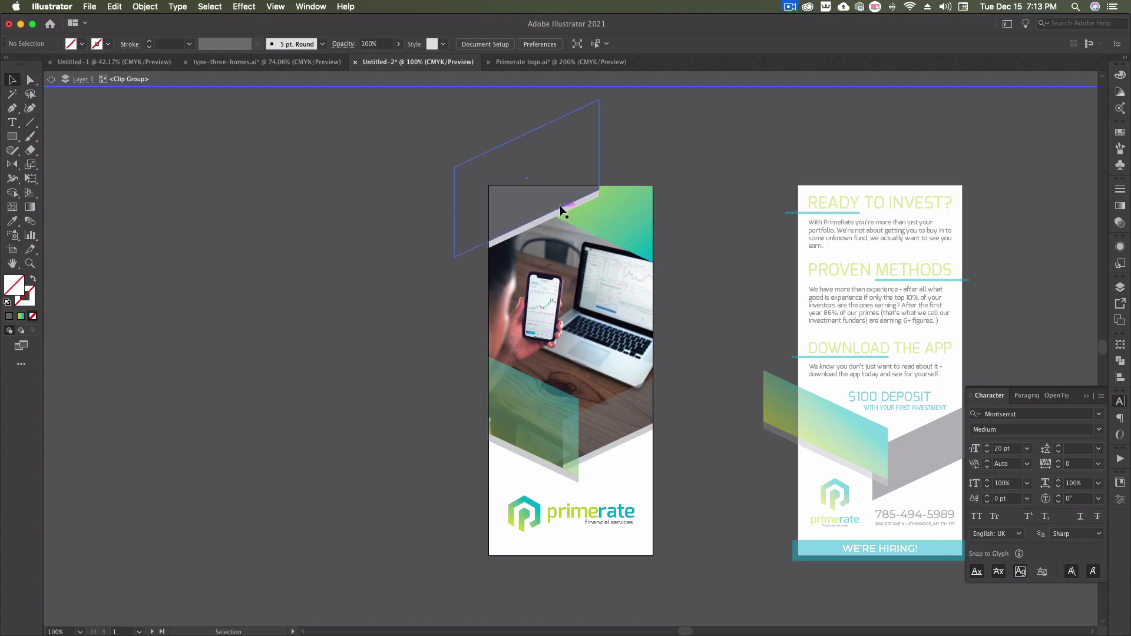
double_click(763, 164)
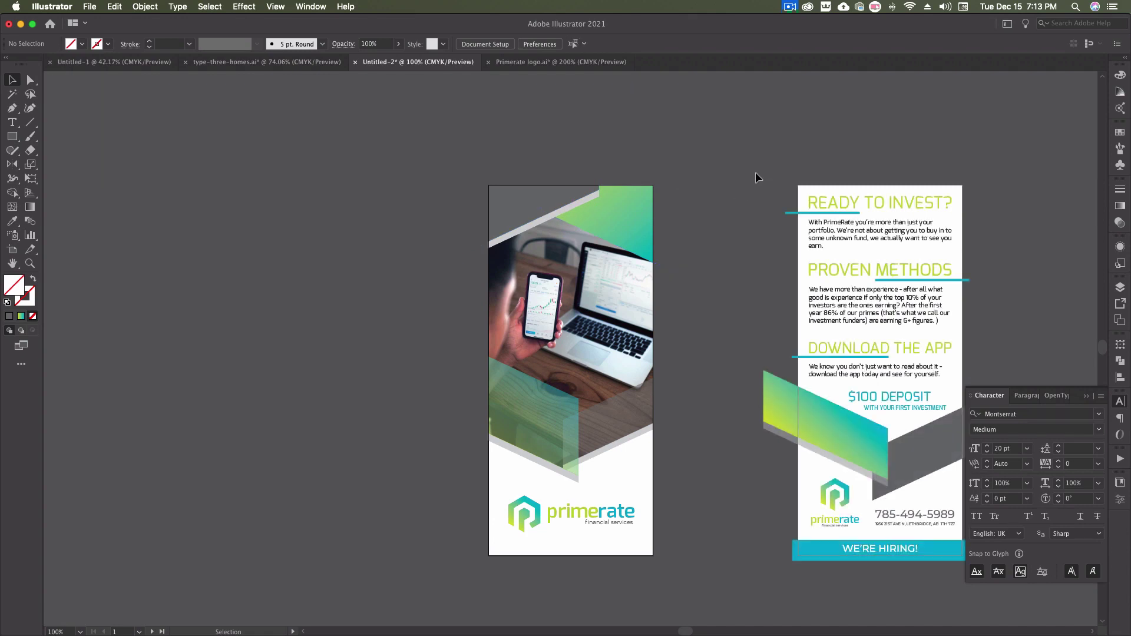
- Clip the right back panel's objects to its rectangle and check the clip group
left_click_drag(756, 172, 714, 557)
right_click(641, 345)
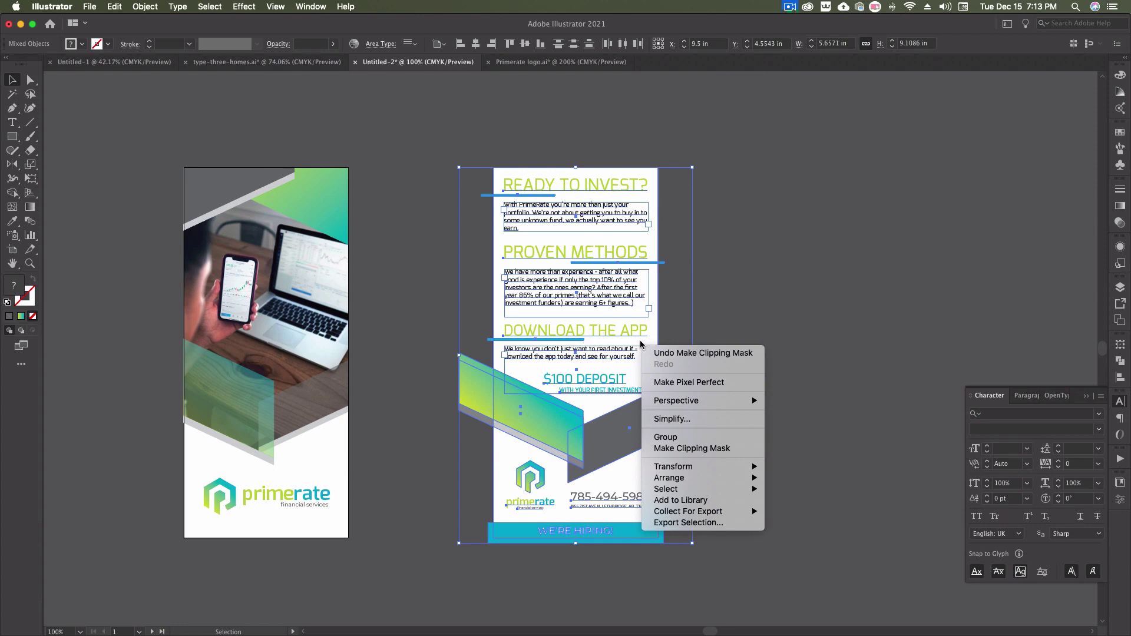
left_click(715, 449)
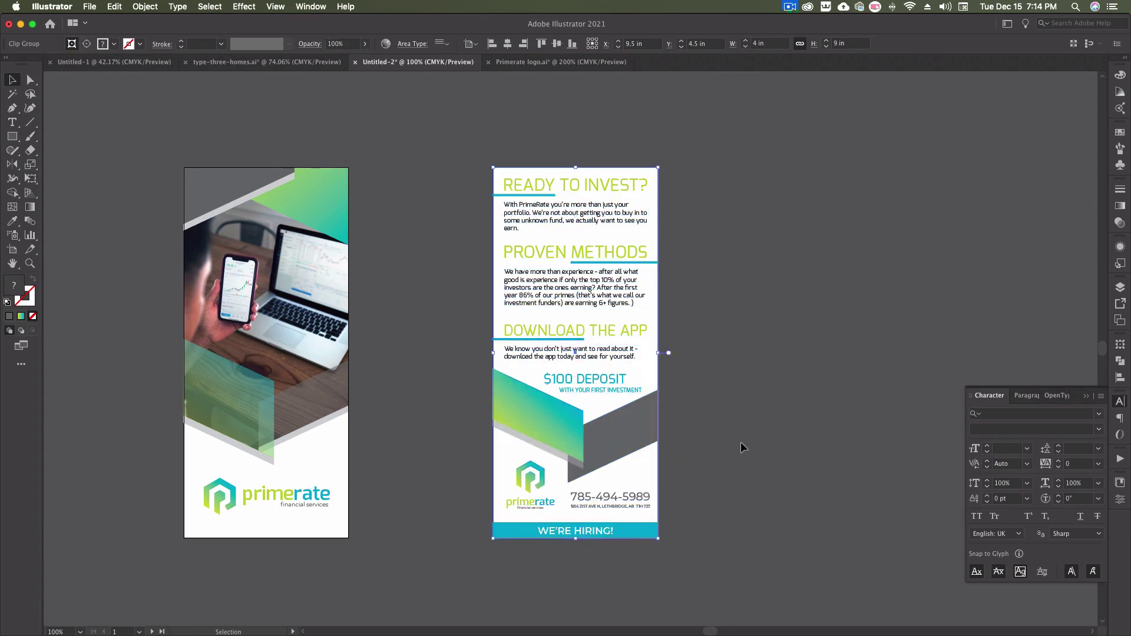
double_click(606, 295)
left_click(582, 300)
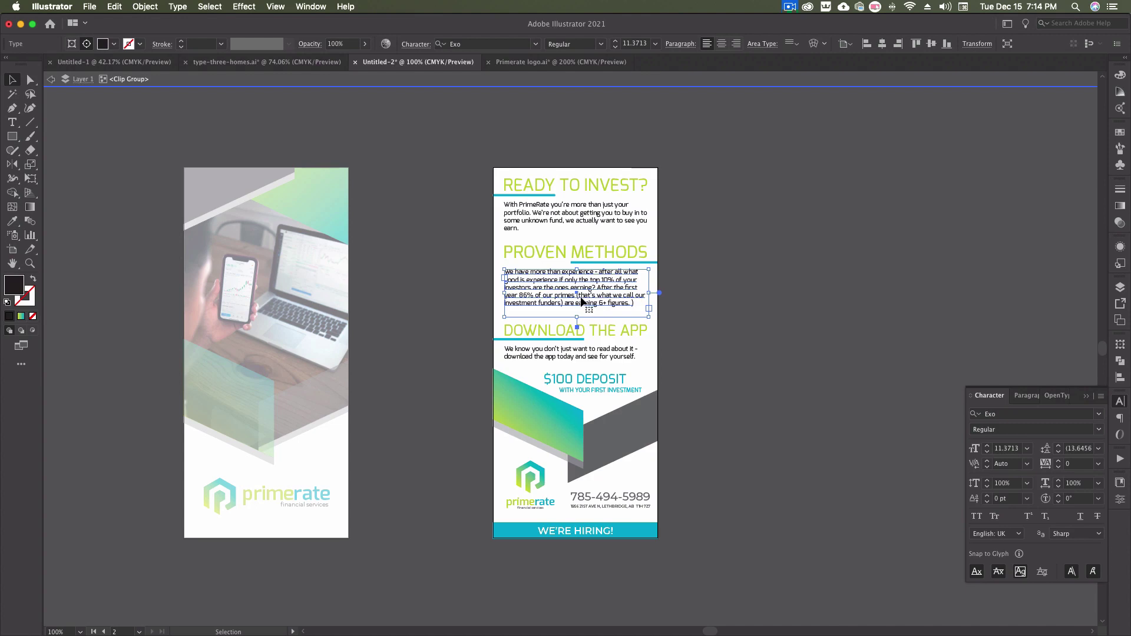
left_click(702, 299)
- Recentre both panels in view and switch to the Photoshop flyer mockup
key("Escape")
left_click_drag(782, 299, 819, 312)
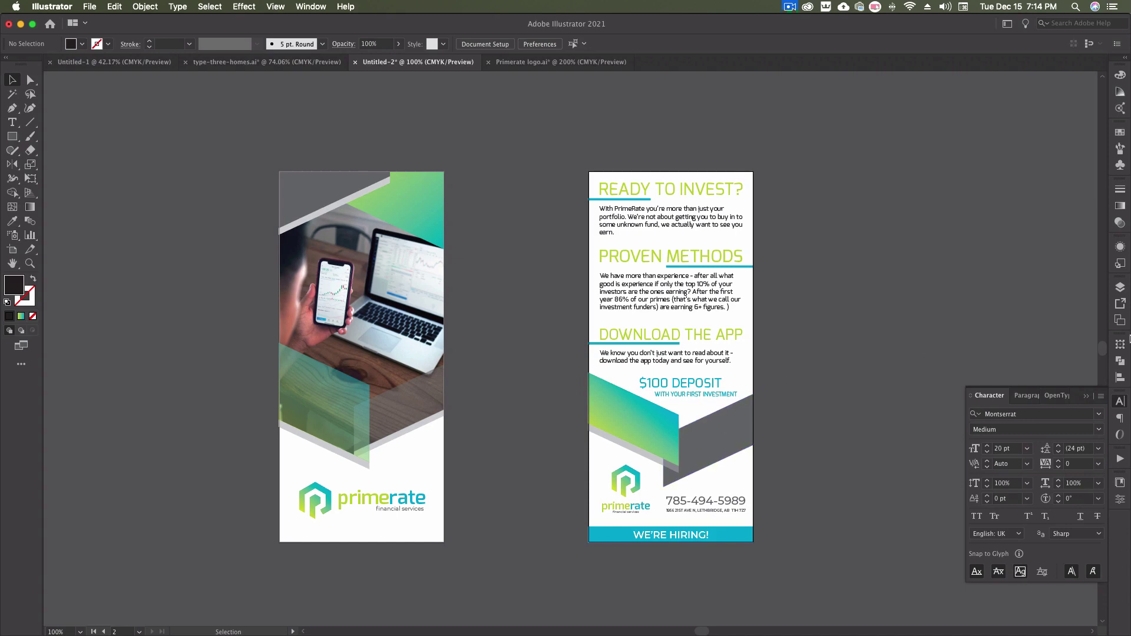
left_click(1108, 595)
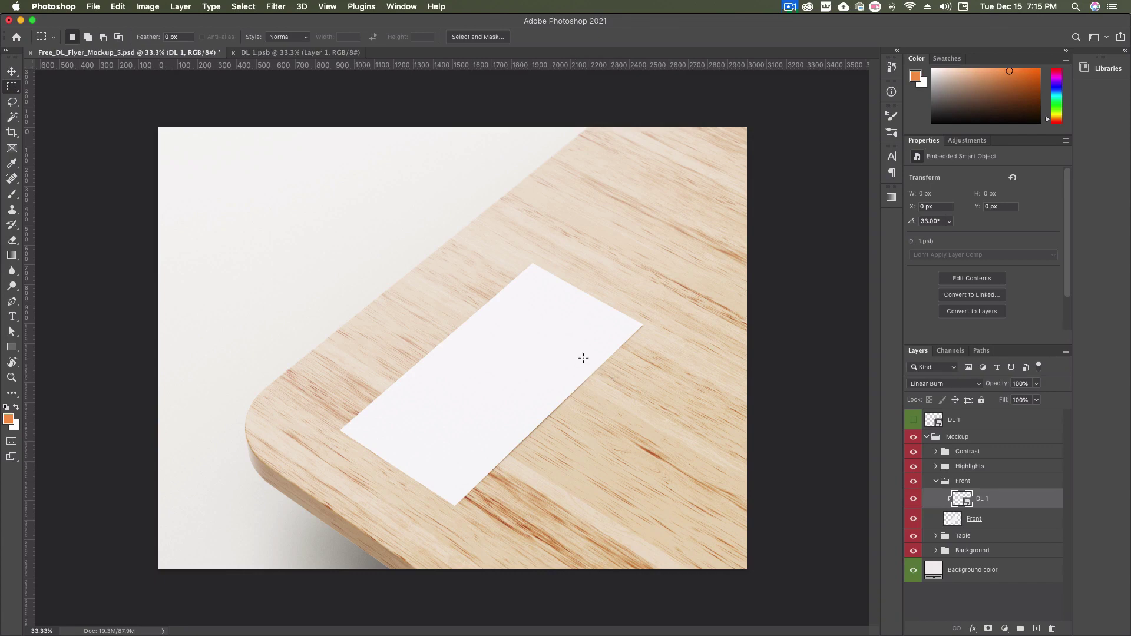
- Return to Illustrator and select the clipped left front-panel artwork
left_click(1111, 195)
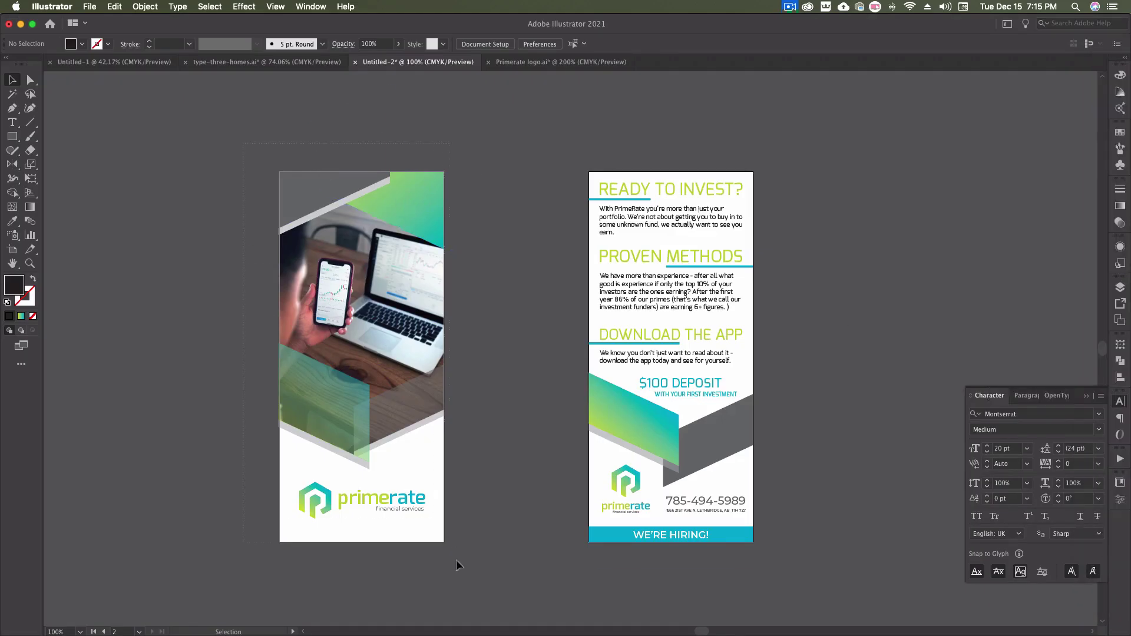
left_click(441, 525)
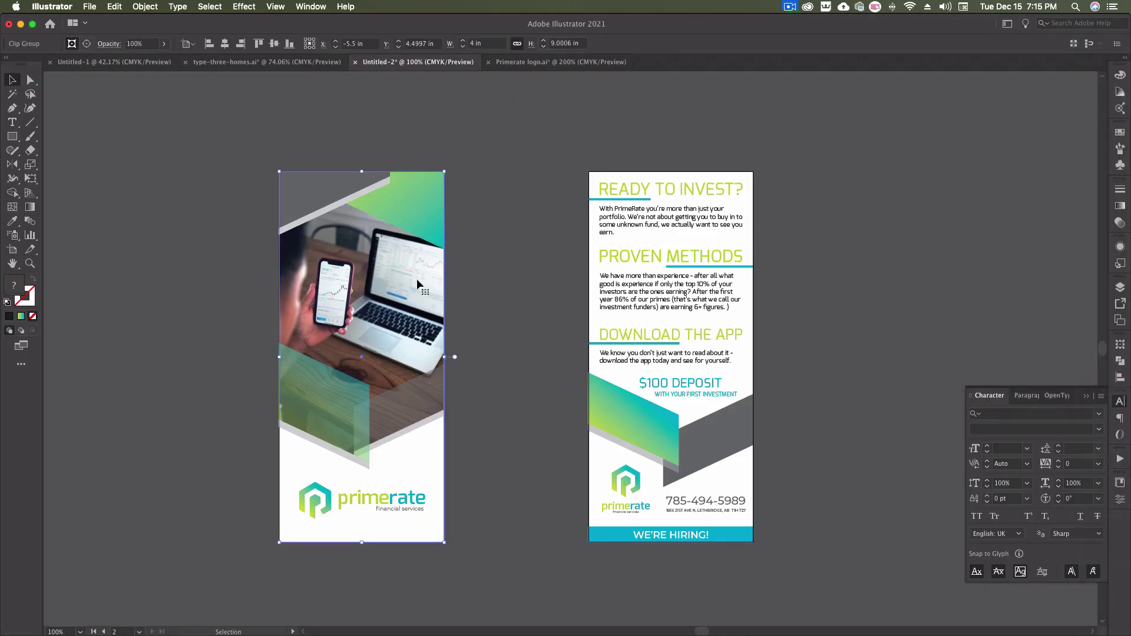
mouse_move(1130, 320)
- Paste the front panel into DL 1.psb as a smart object and stretch it taller
left_click(1110, 541)
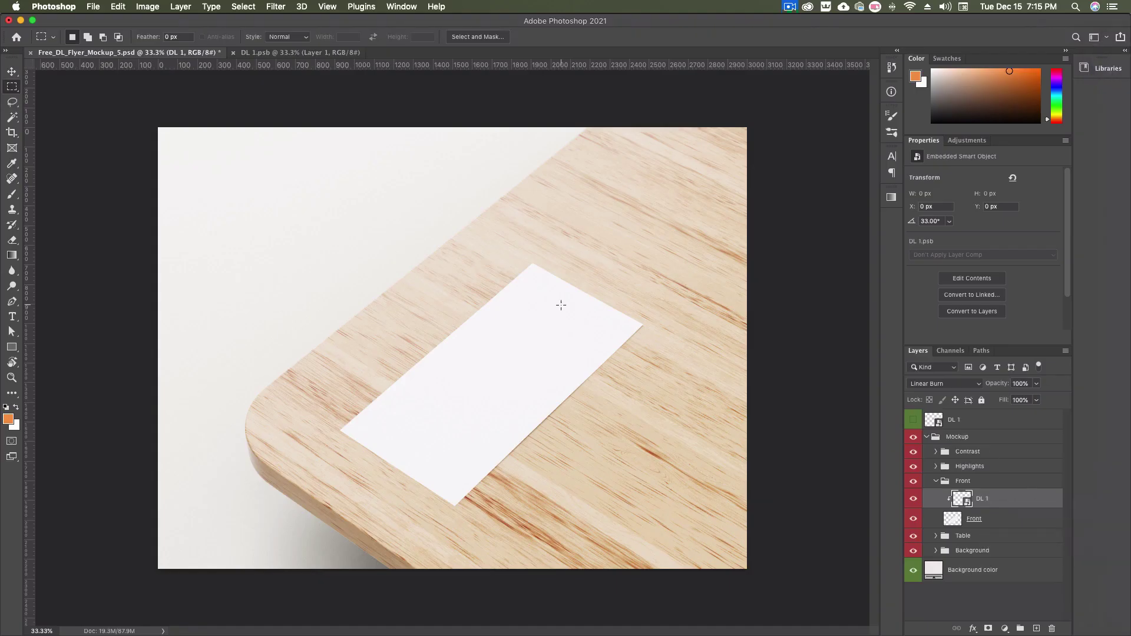
left_click(298, 52)
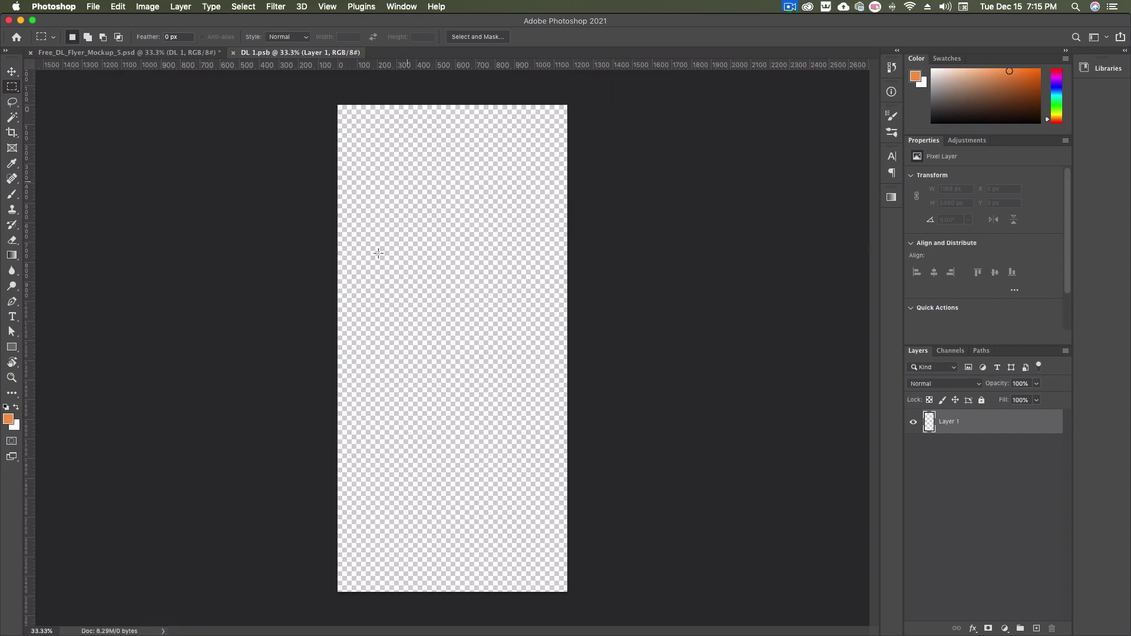
key("super+v")
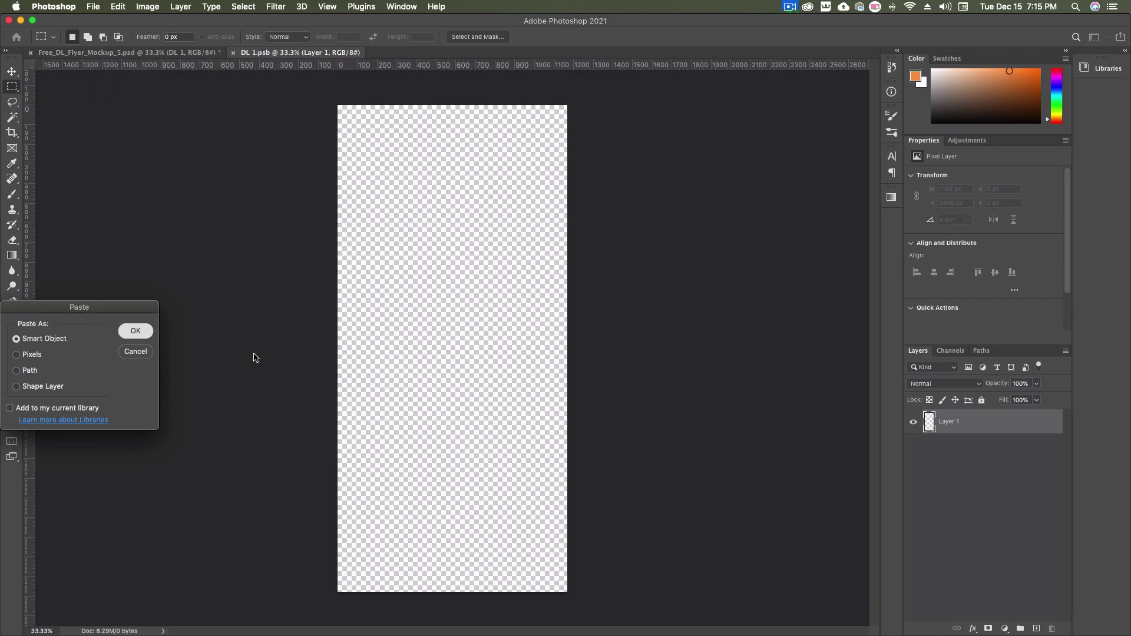
key("Return")
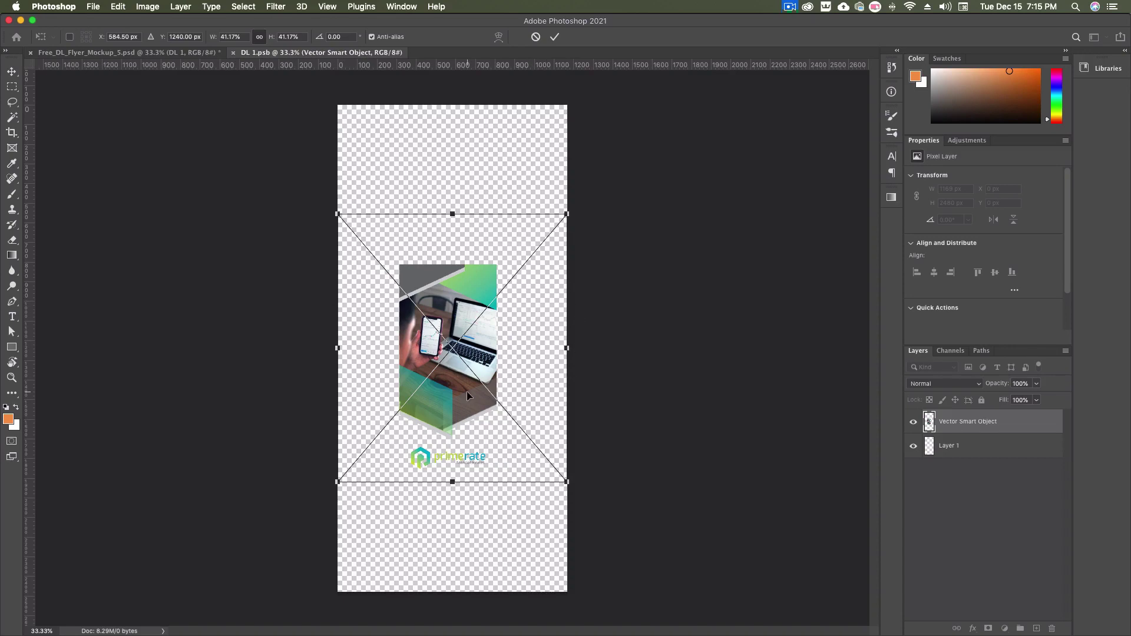
left_click_drag(453, 214, 452, 149)
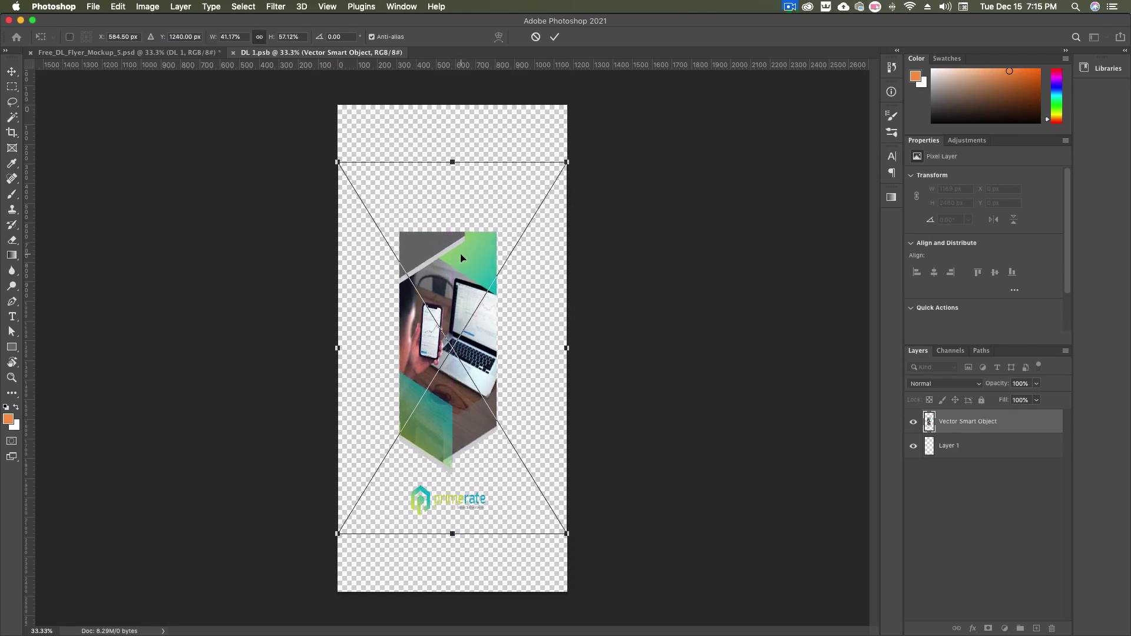
key("Return")
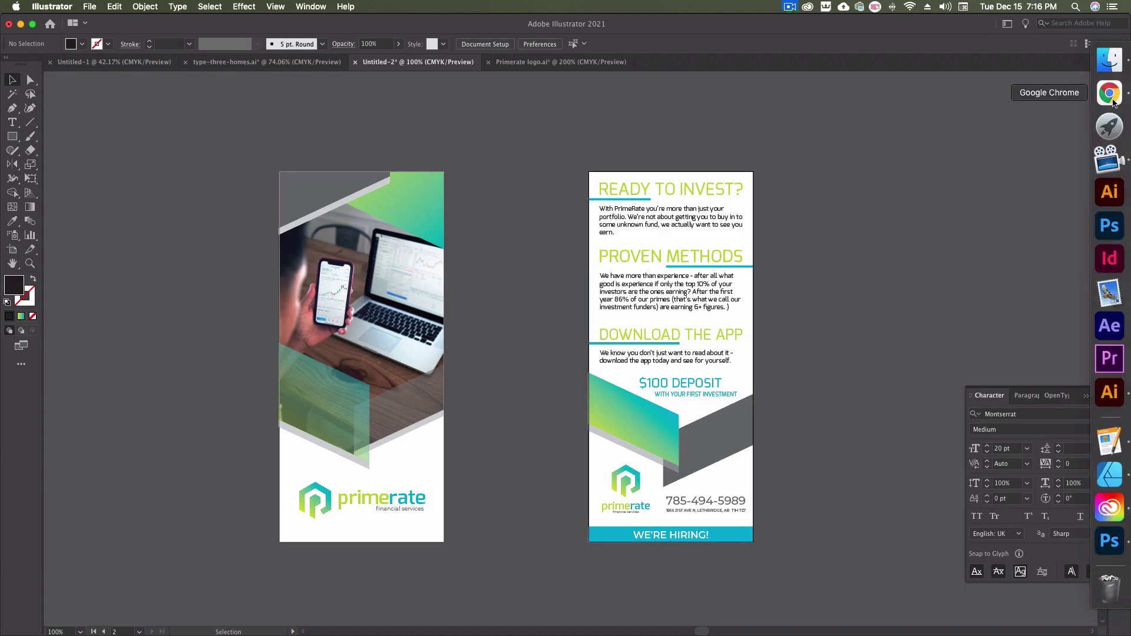
left_click(1112, 91)
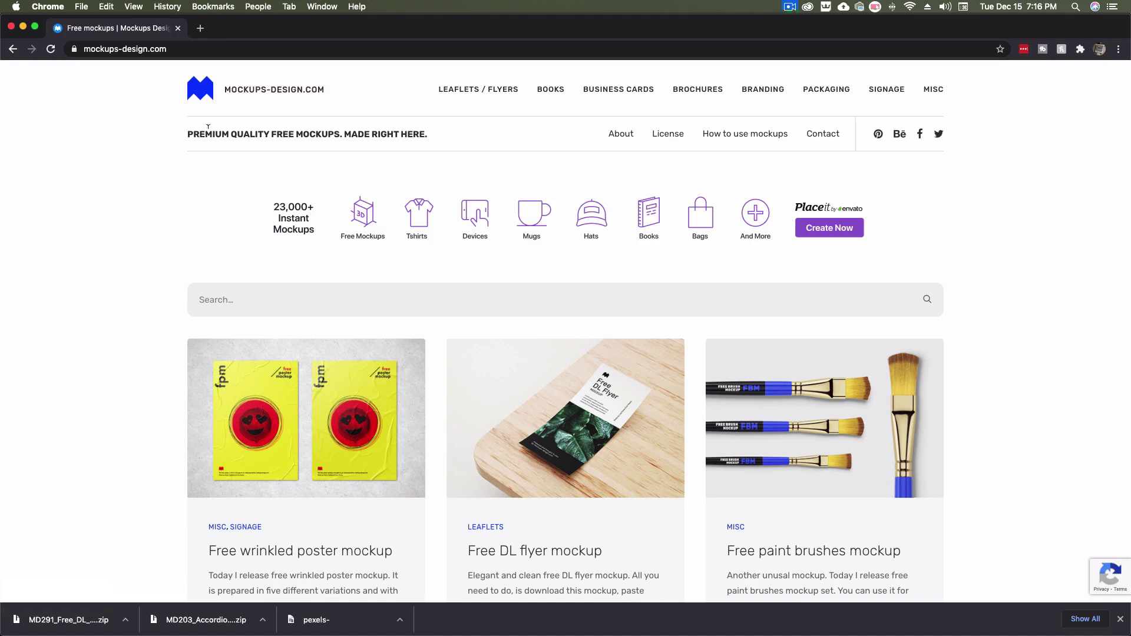
scroll(175, 237, "down", 5)
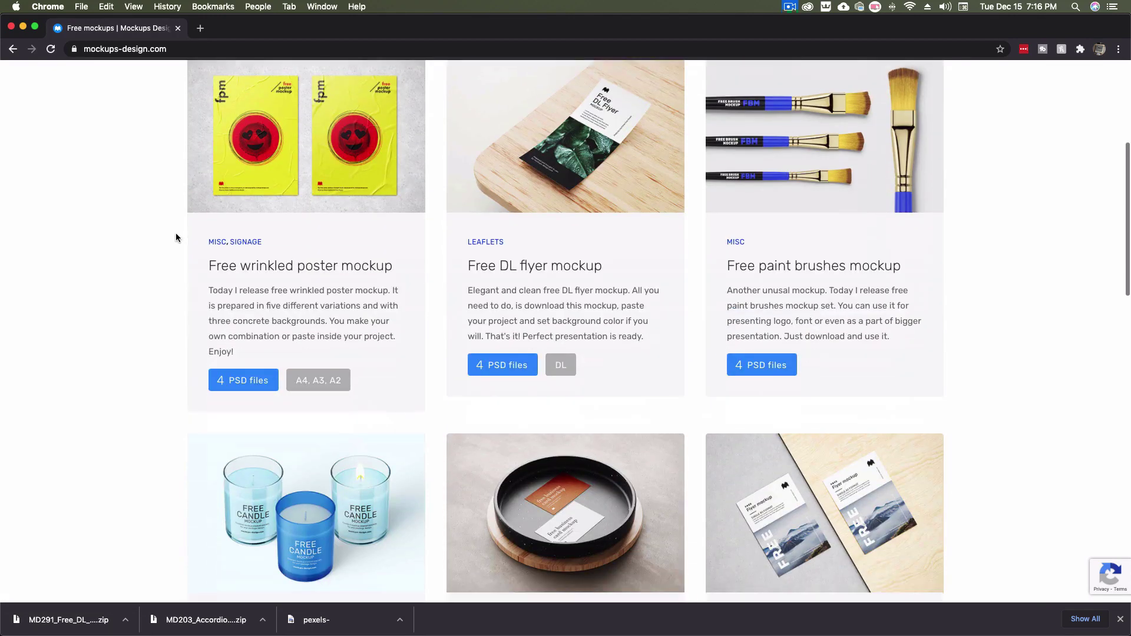
scroll(176, 238, "down", 6)
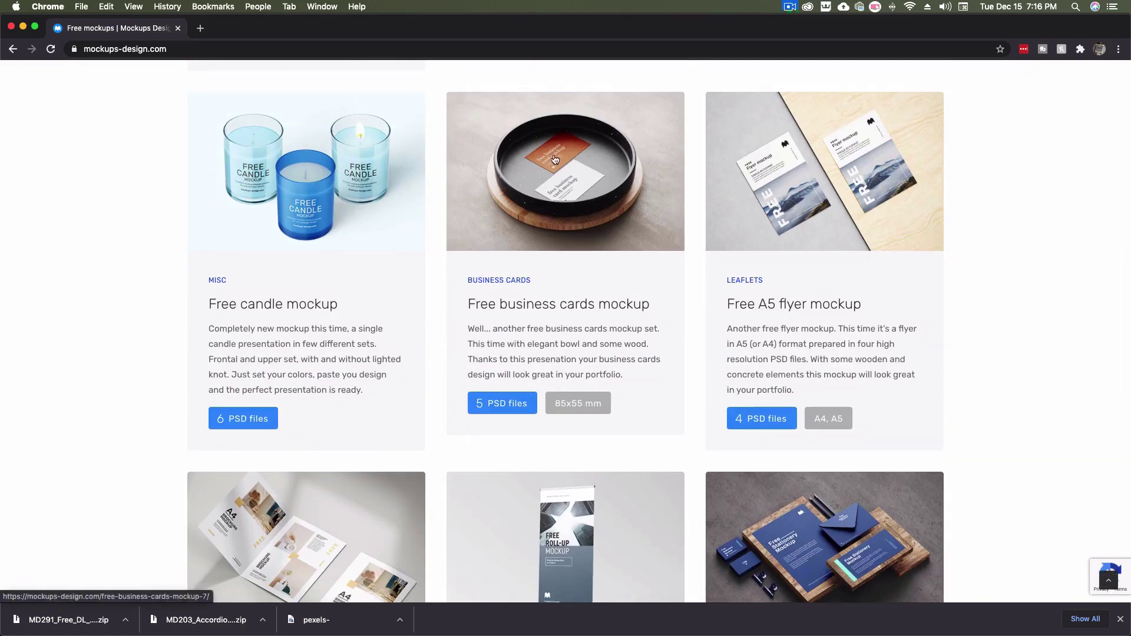
scroll(157, 240, "down", 5)
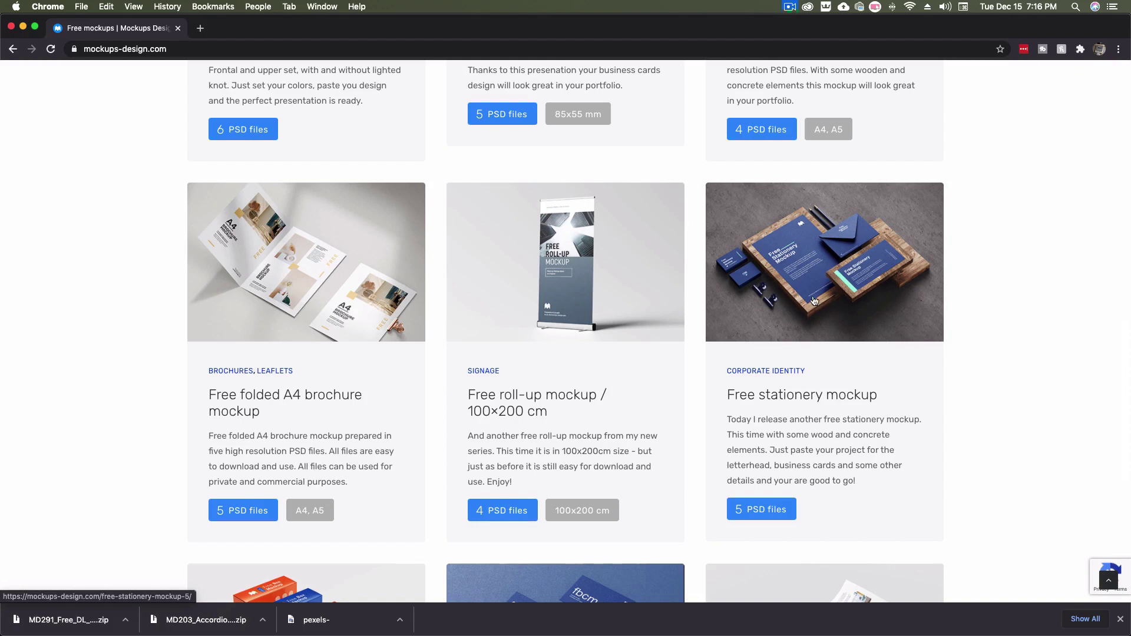
scroll(814, 301, "up", 15)
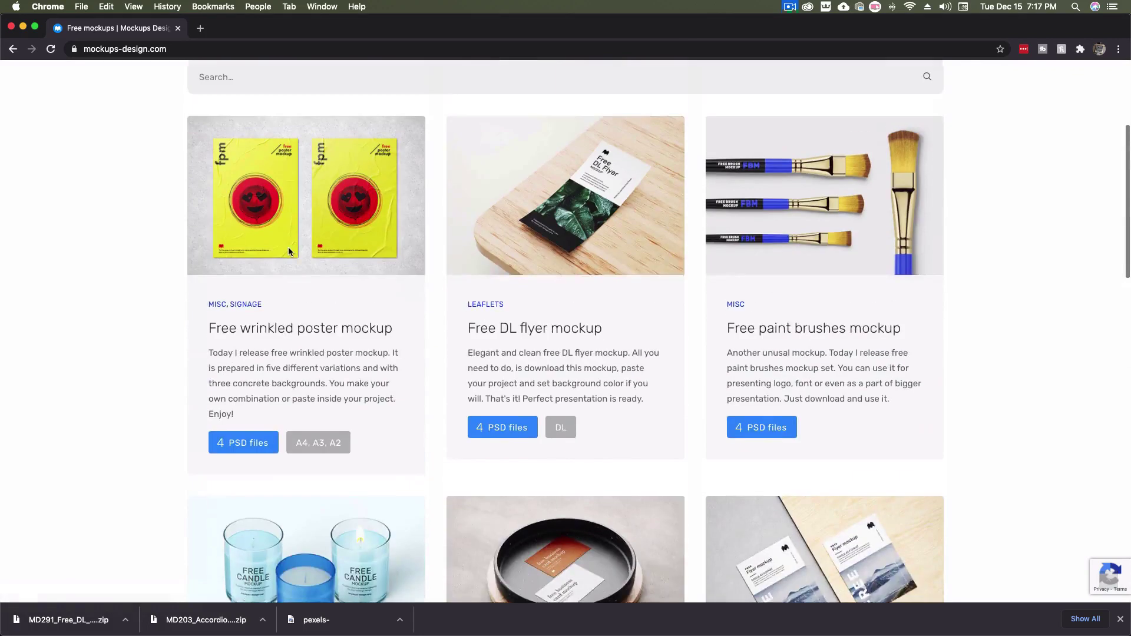
scroll(124, 110, "up", 3)
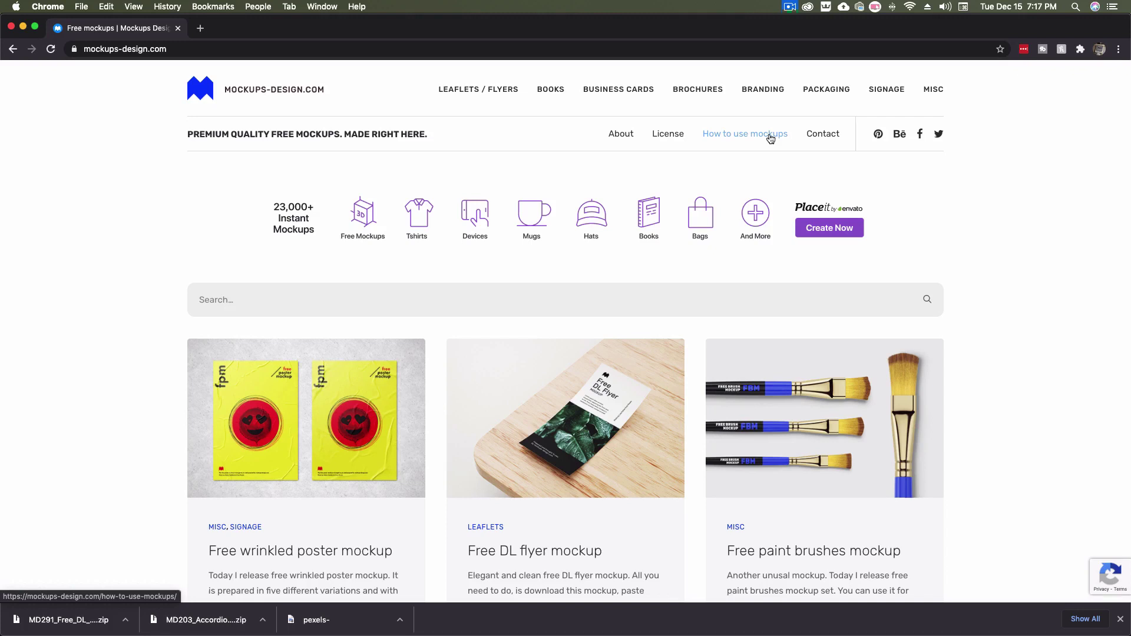
- Export both artboards to the Desktop as JPEGs named 'prime rate postcards' with Use Artboards
left_click(1117, 392)
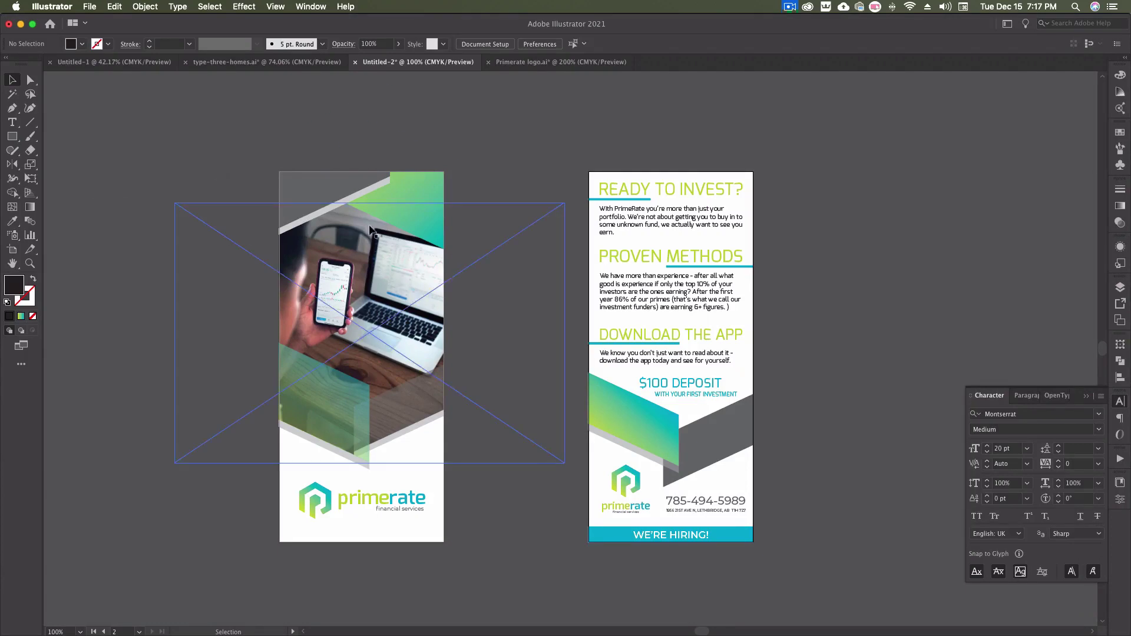
left_click(90, 7)
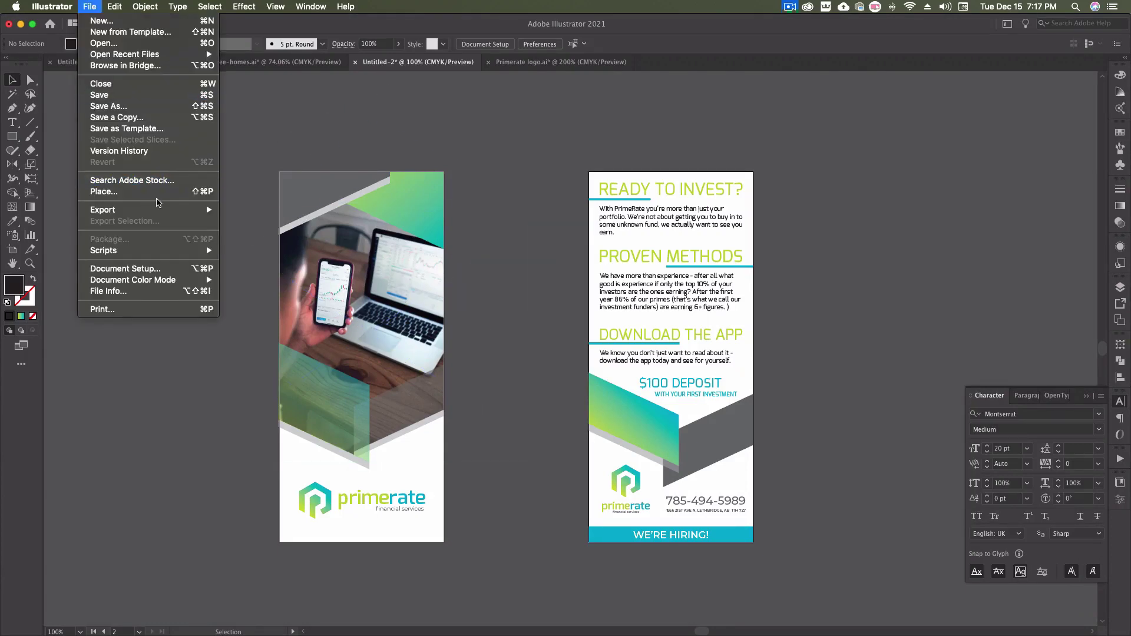
mouse_move(184, 210)
left_click(289, 222)
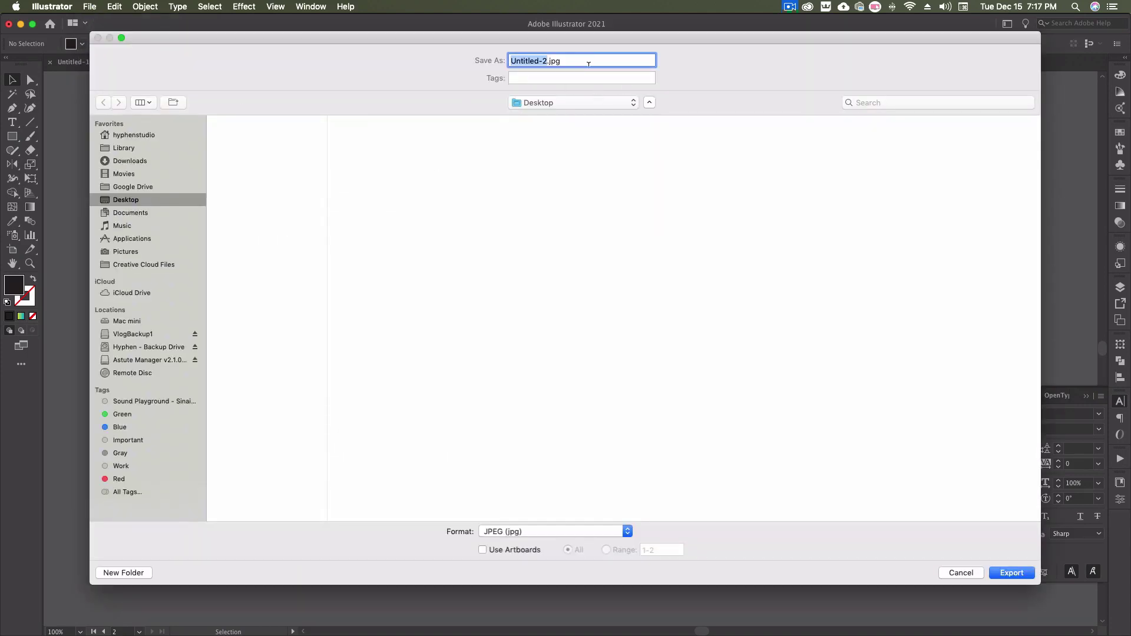
type("prime rate")
type("postcards")
left_click(483, 551)
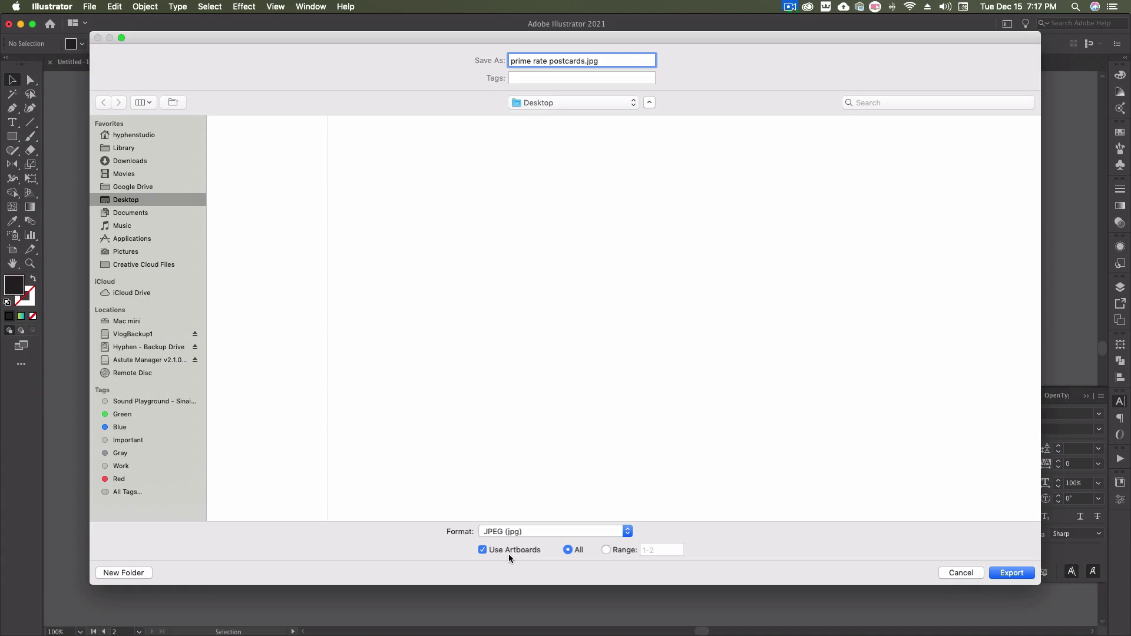
left_click(1006, 574)
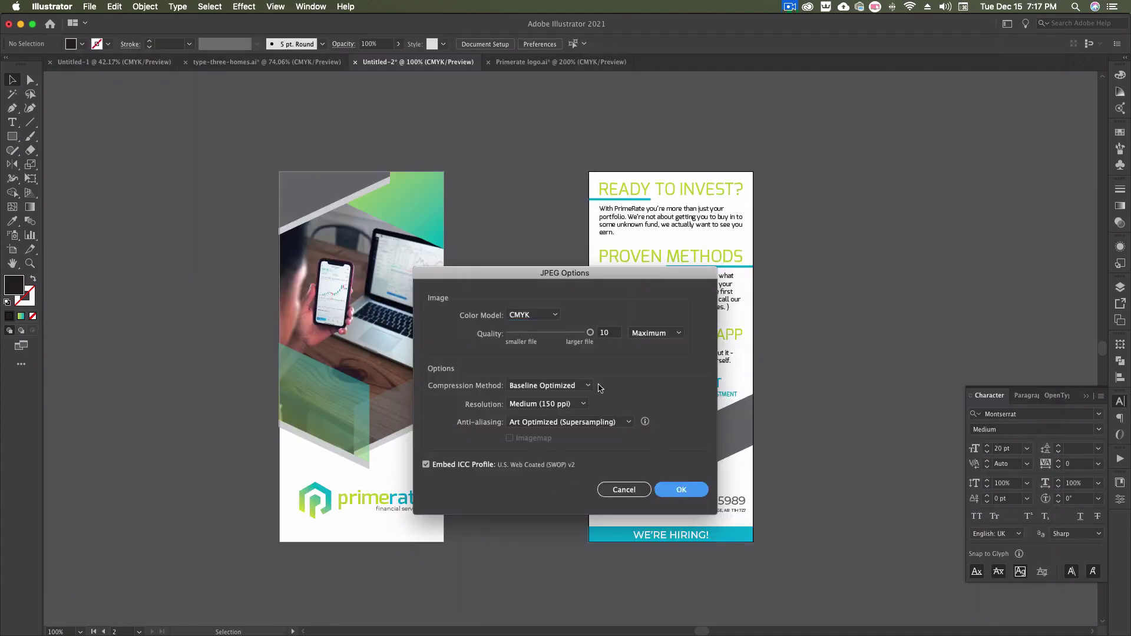
left_click(677, 490)
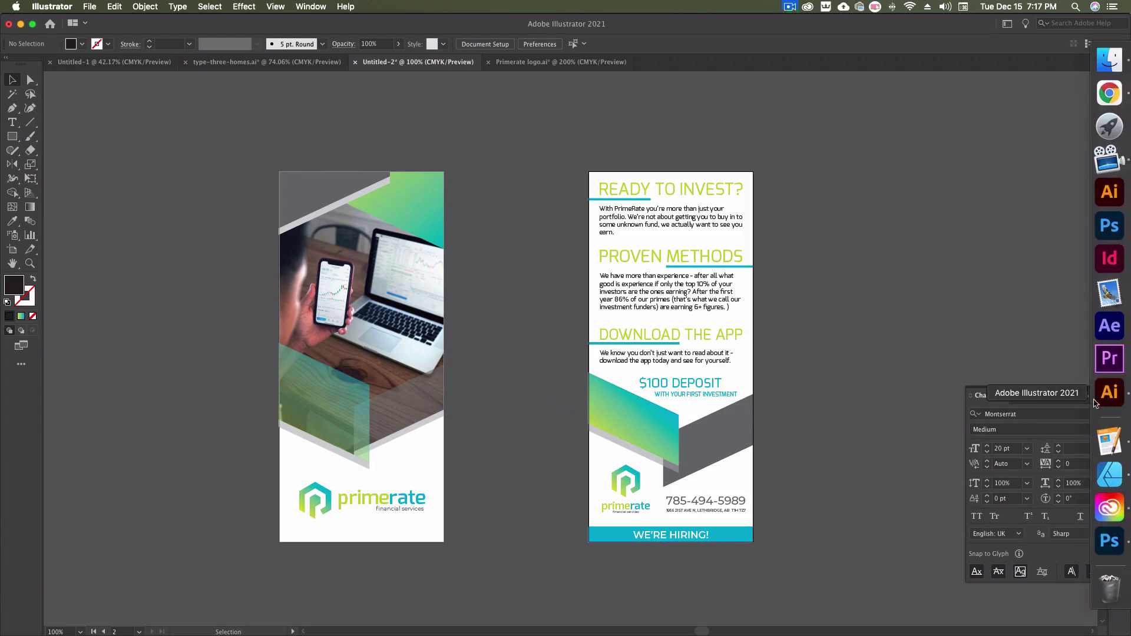
- Bring up Photoshop's DL 1.psb and choose Place Embedded from the File menu
mouse_move(1119, 396)
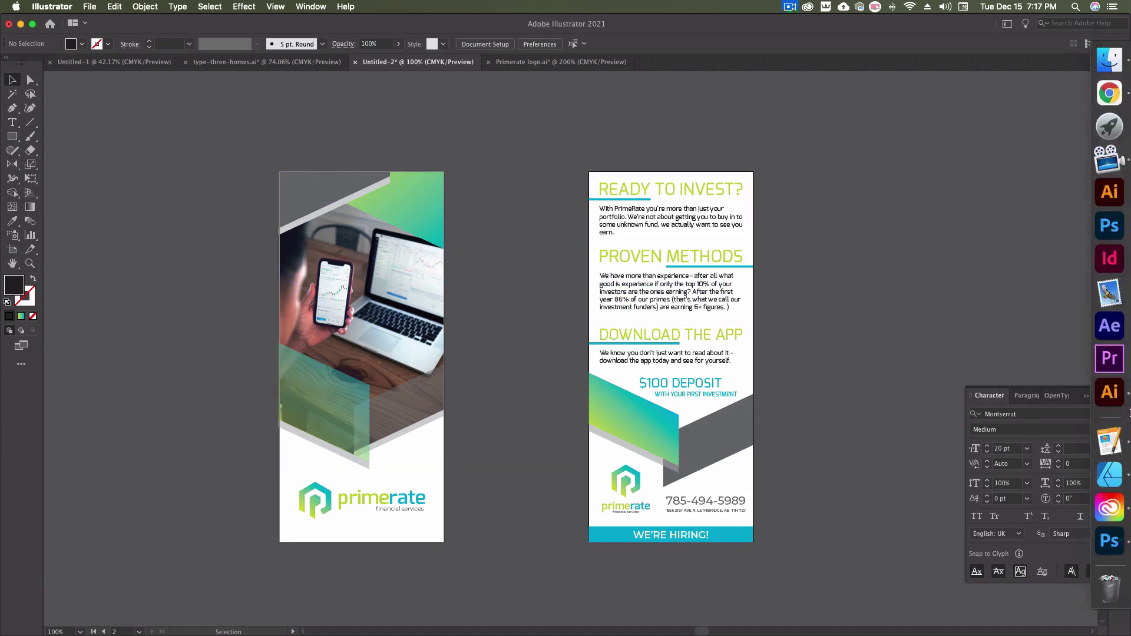
left_click(1110, 546)
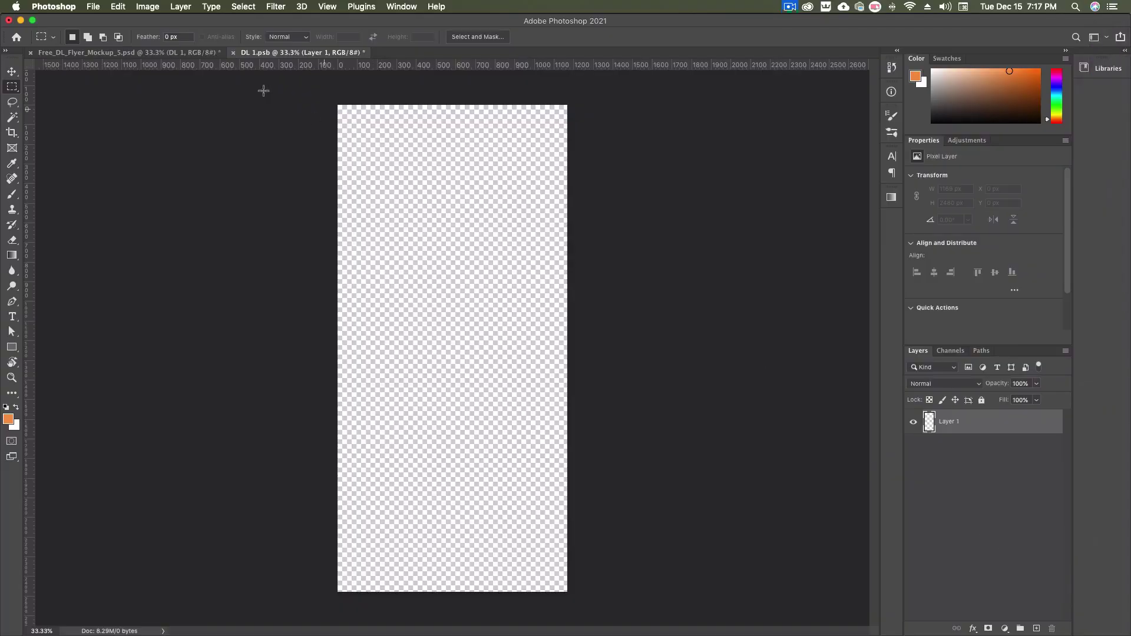
left_click(93, 6)
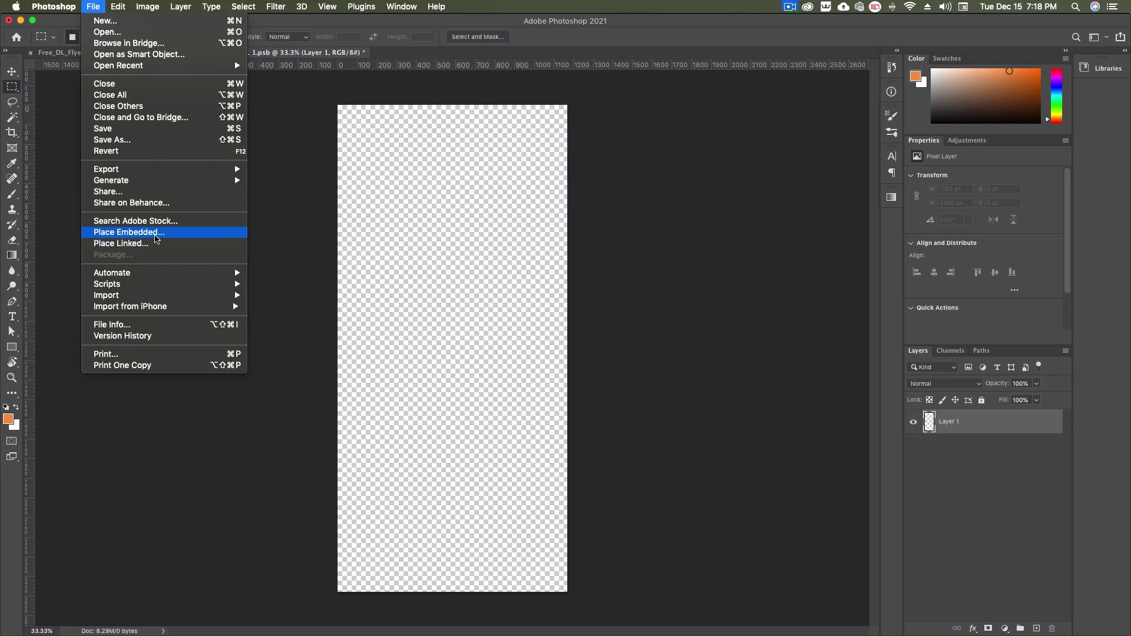
left_click(156, 236)
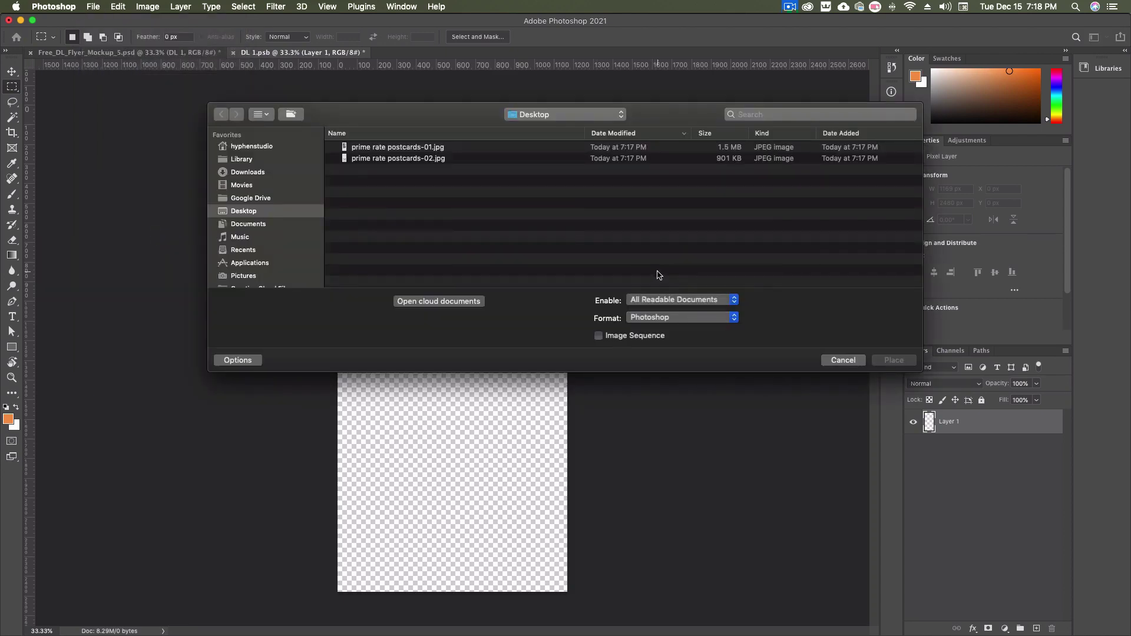
- Place prime rate postcards-01.jpg and resize it to fill the canvas, about 1185 × 2478 px
left_click(433, 148)
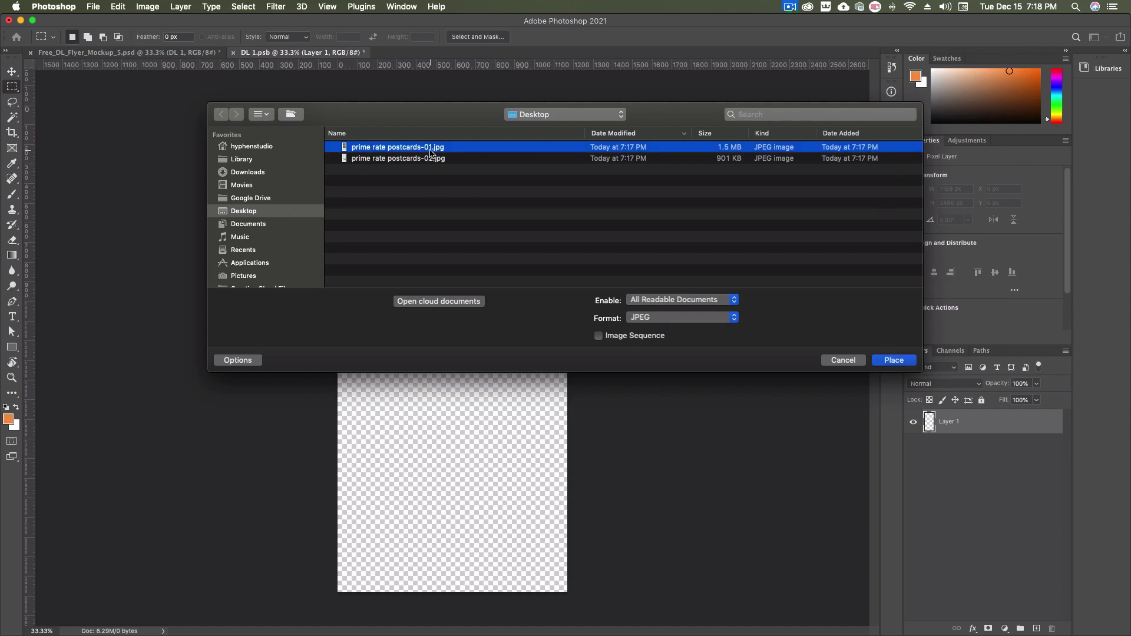
left_click(894, 361)
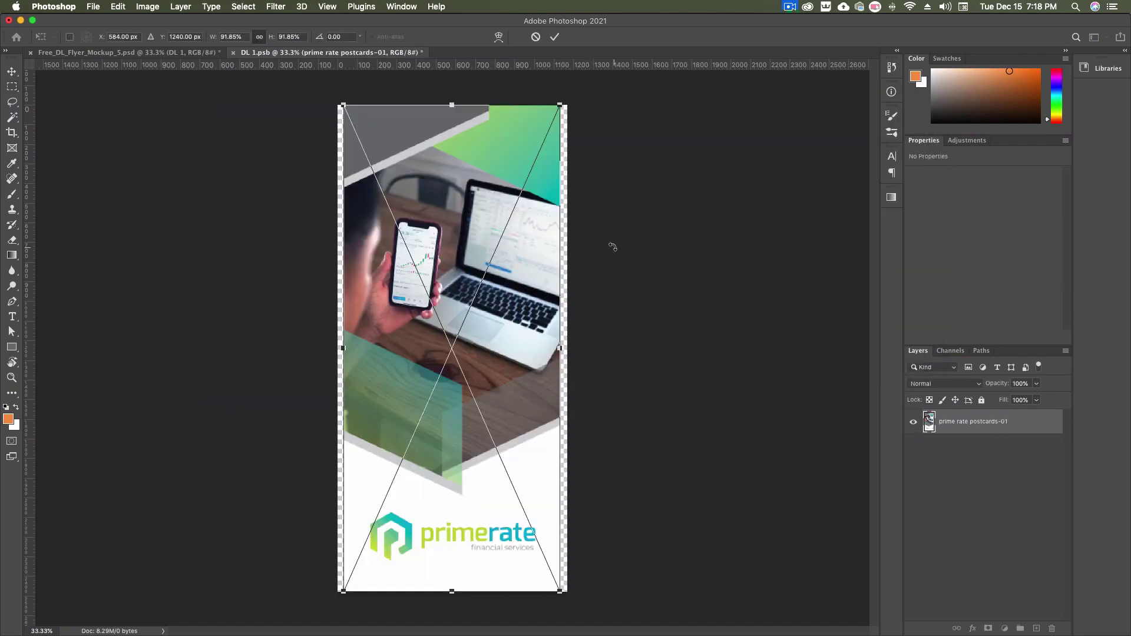
left_click_drag(560, 348, 562, 349)
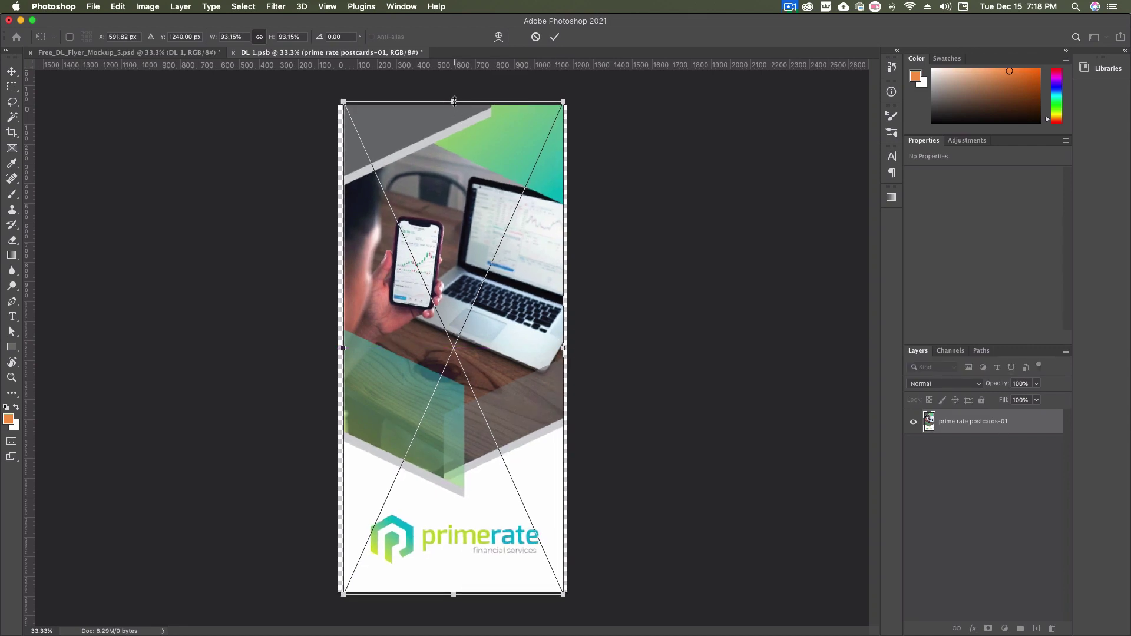
left_click_drag(454, 102, 454, 105)
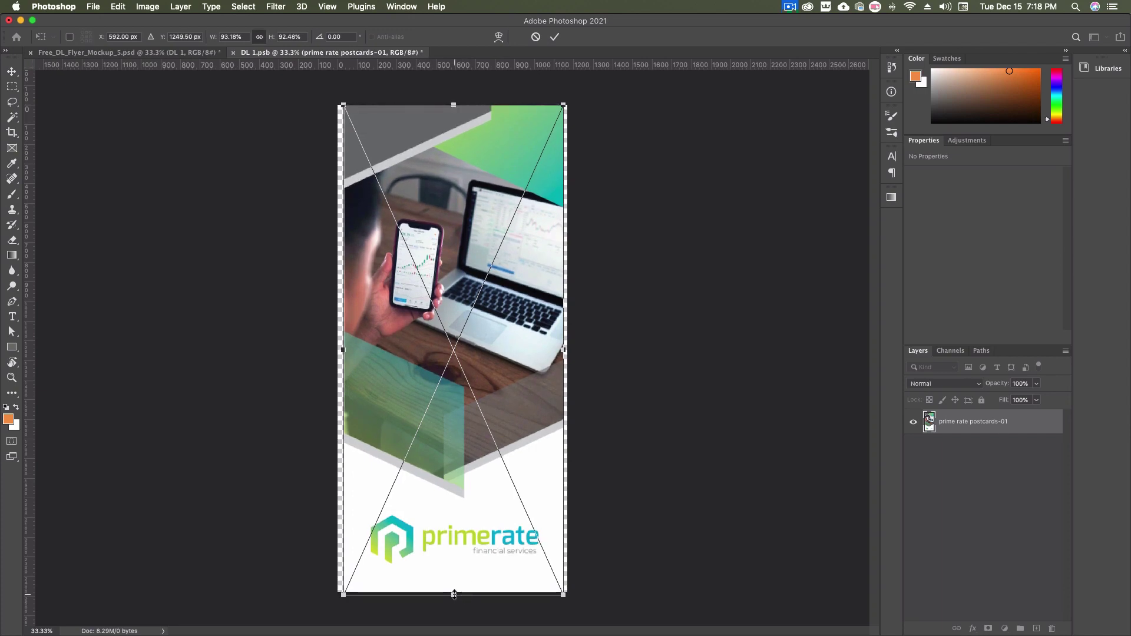
left_click_drag(454, 595, 453, 592)
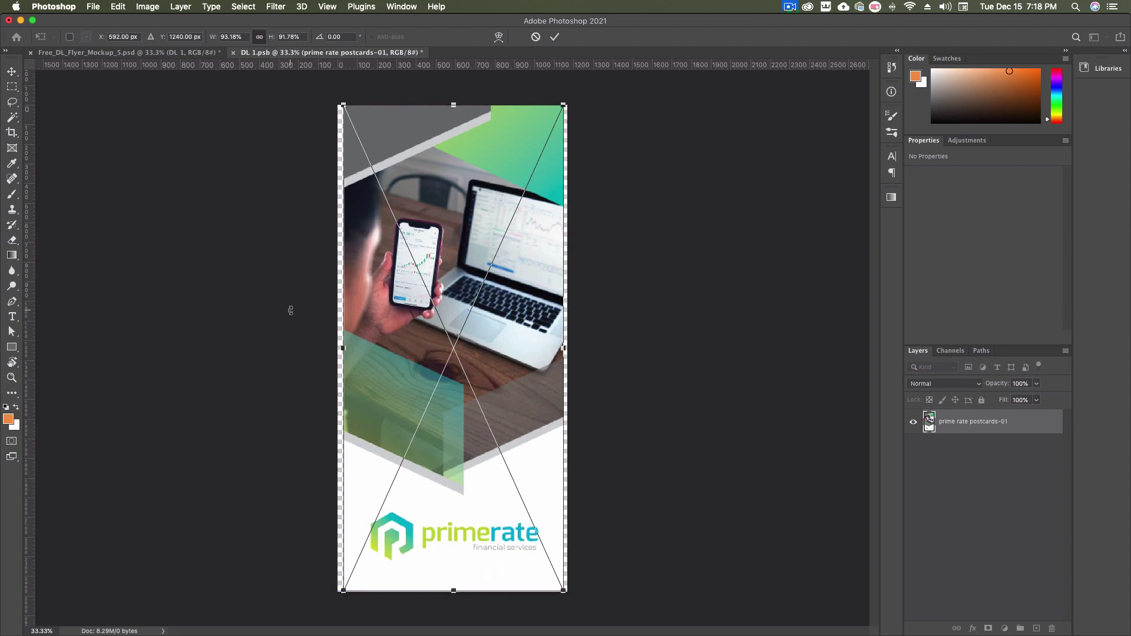
left_click_drag(340, 348, 332, 346)
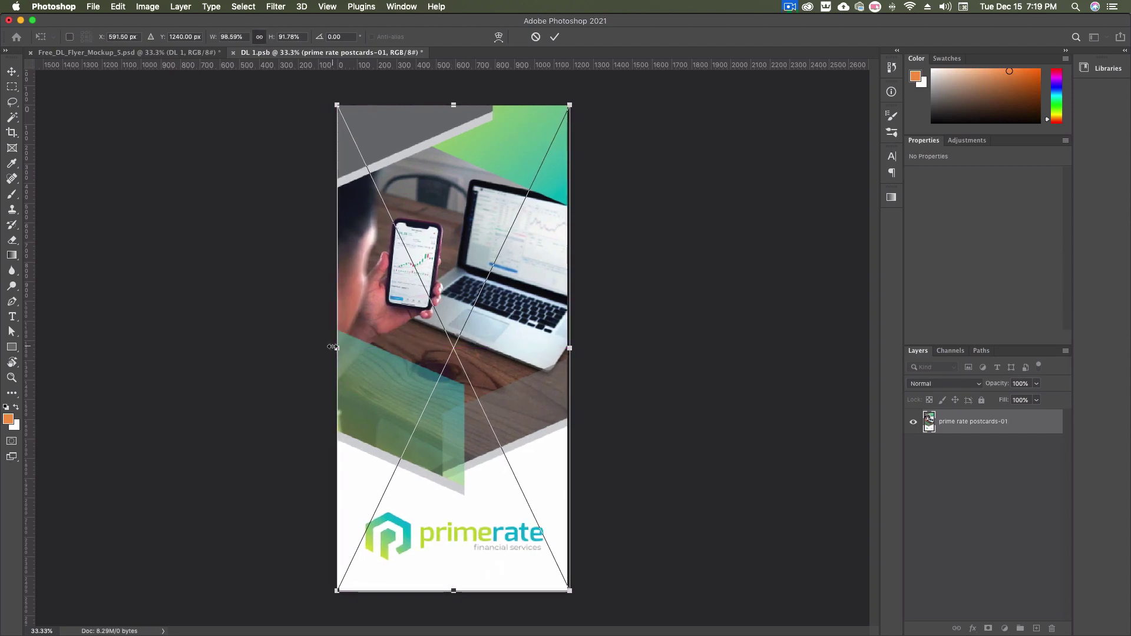
key("Return")
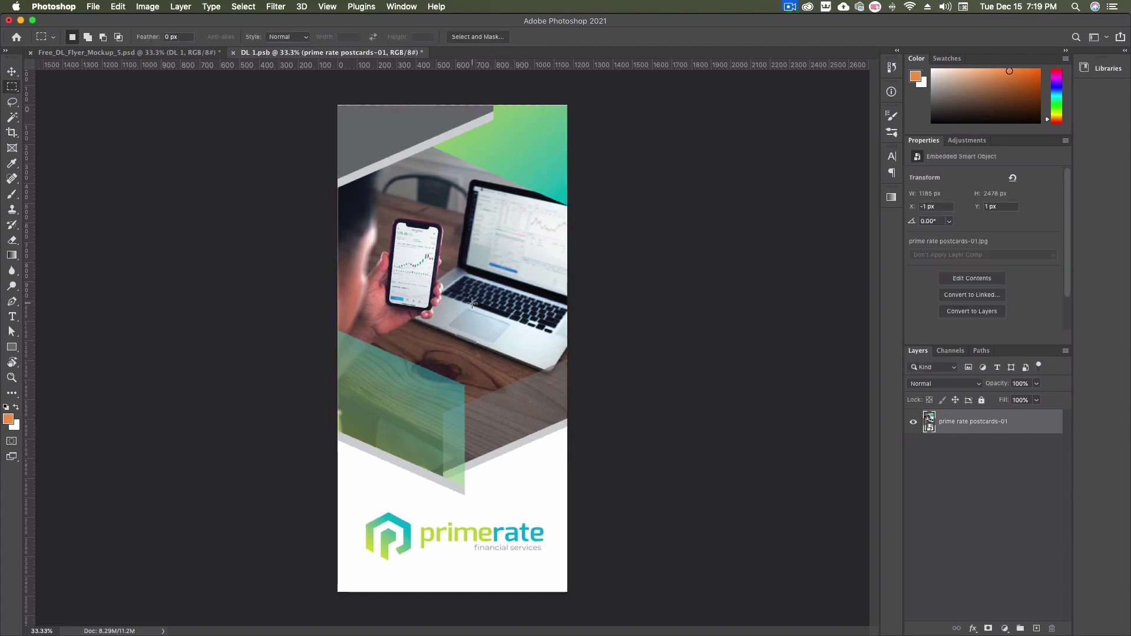
- Nudge the front panel to about −4, −2 px and save DL 1.psb
key("v")
key("Left")
key("Left")
key("Left")
key("Up")
key("Up")
key("Up")
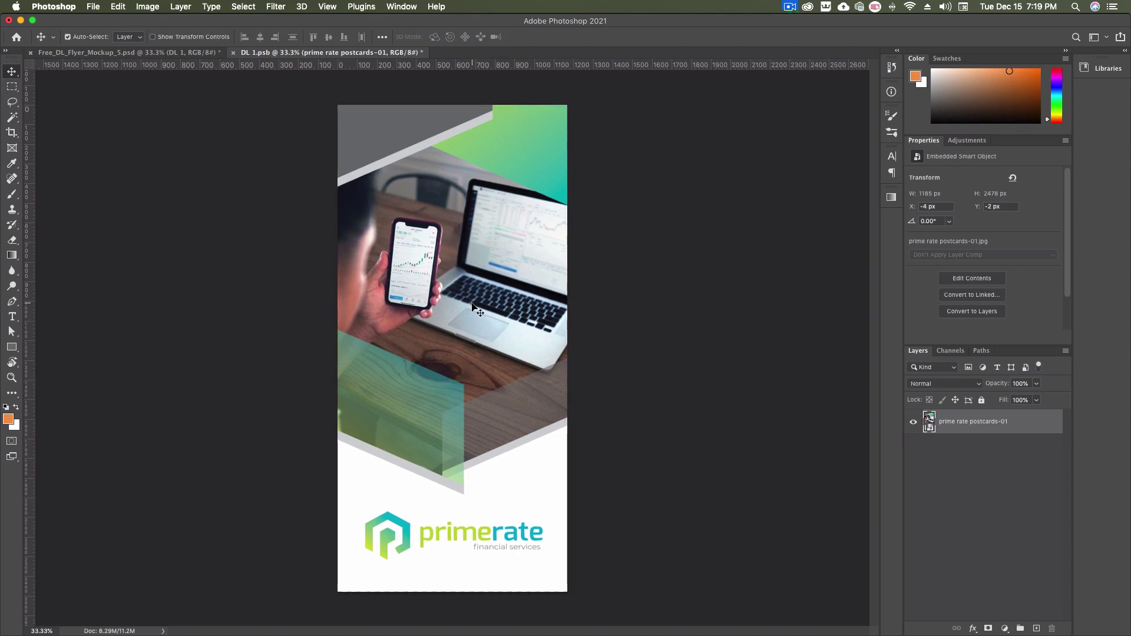
key("super+s")
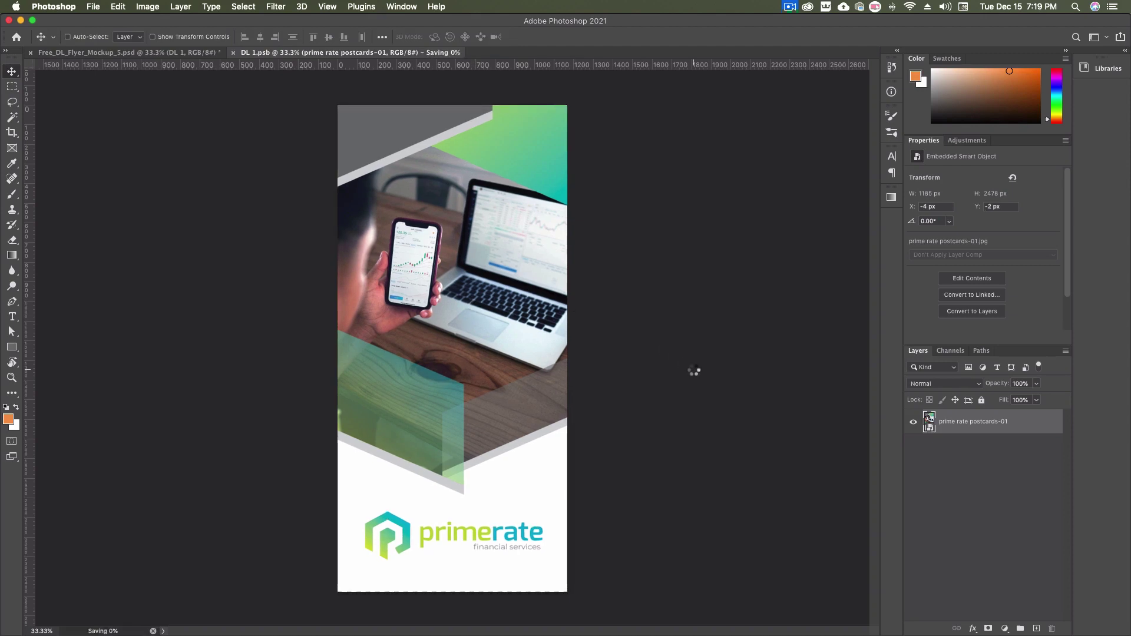
left_click(169, 54)
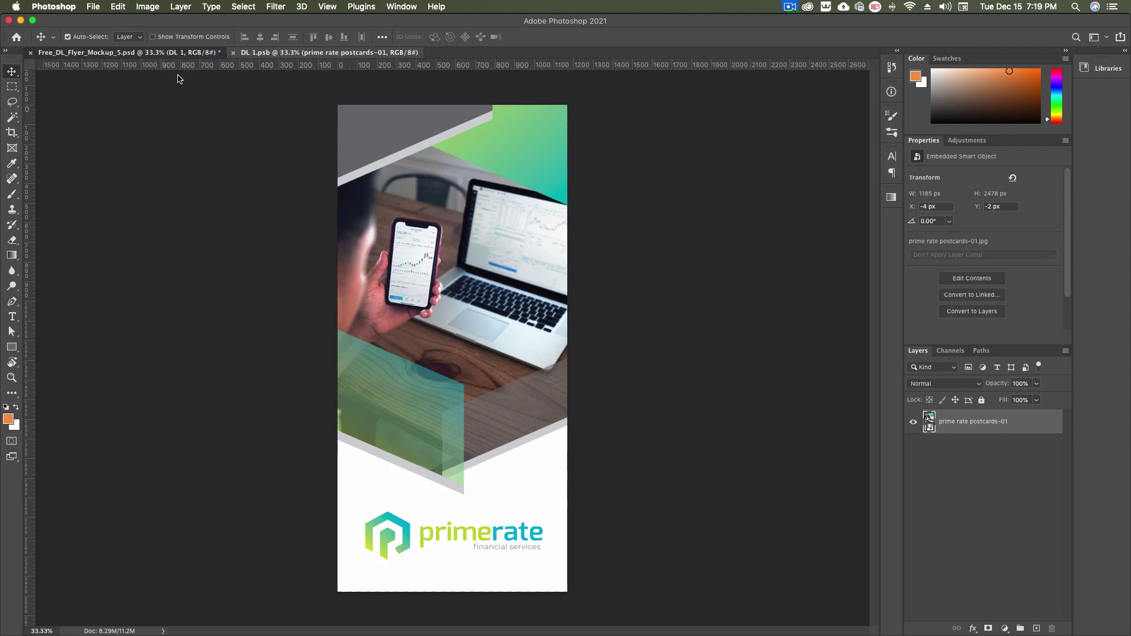